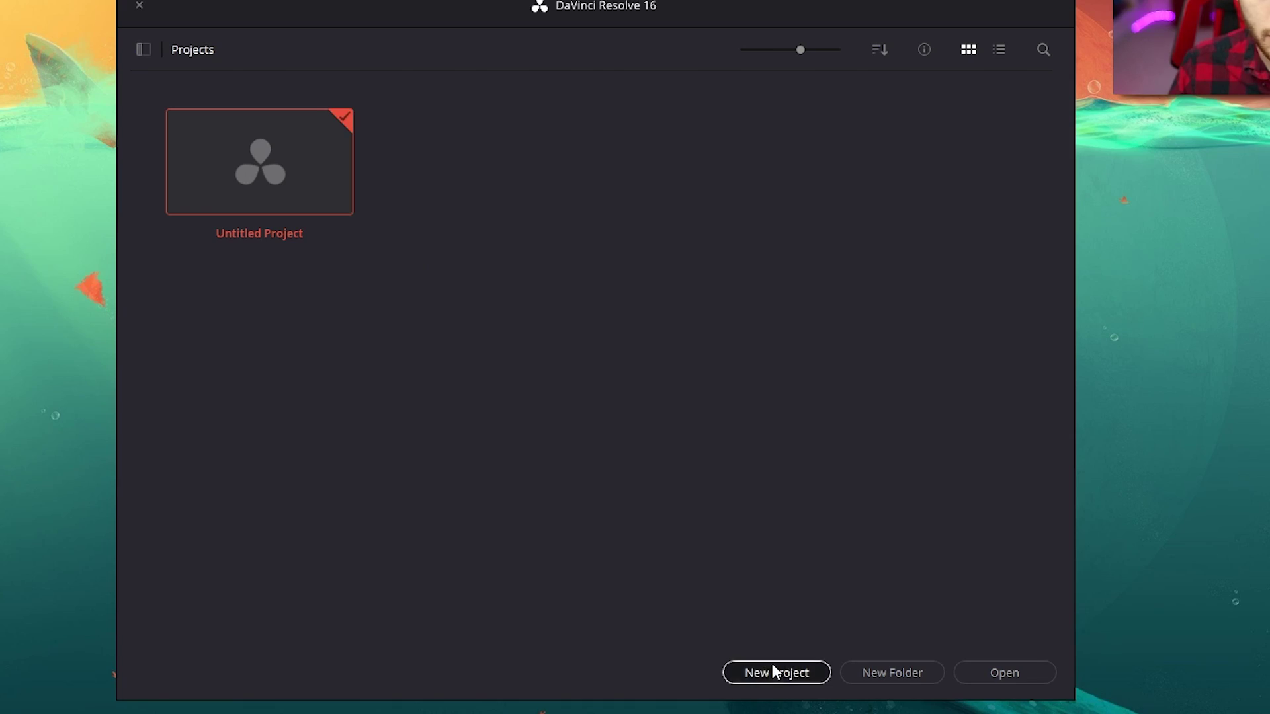
Create a new project named "Sub To Dukaja"
click(772, 672)
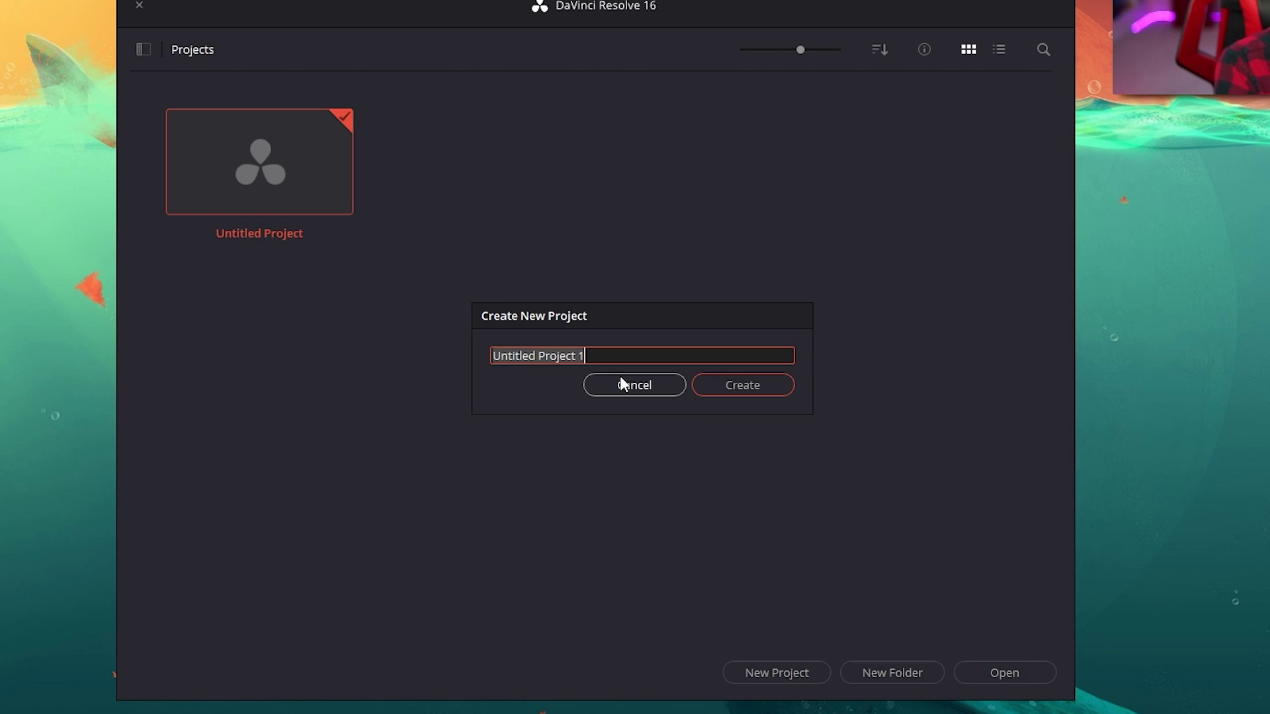
text(Sub To Dukaja)
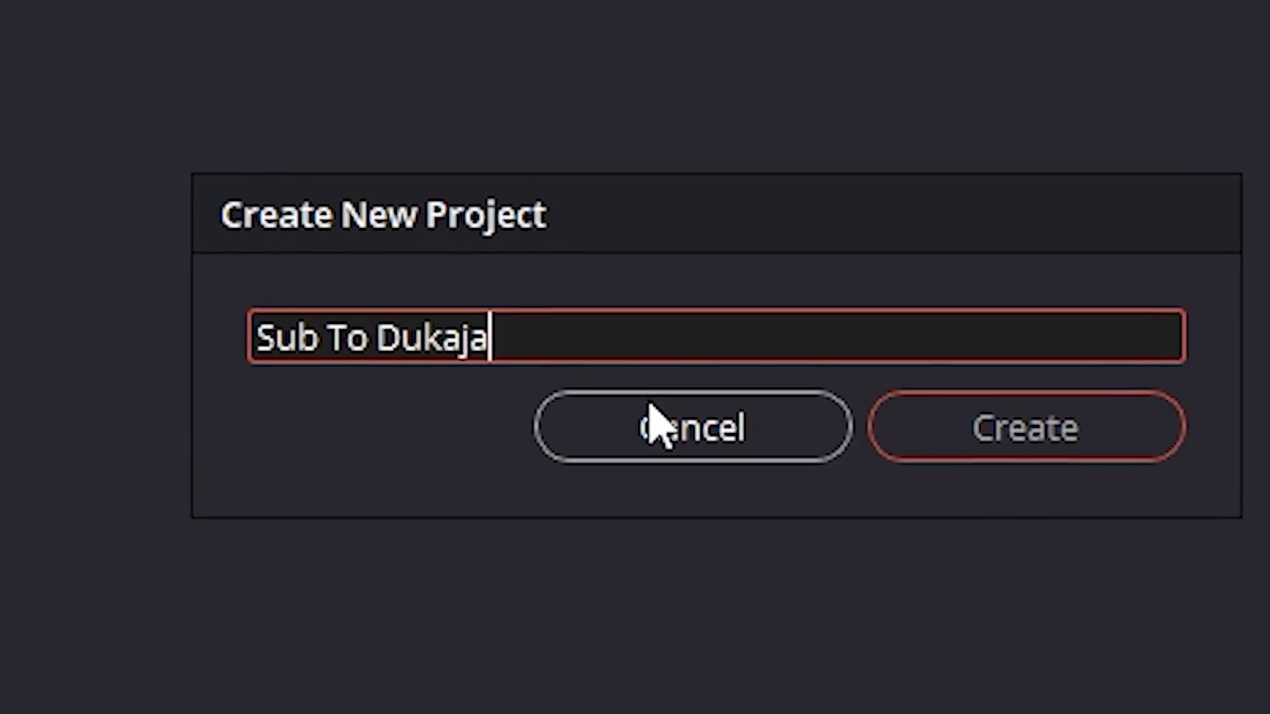
key(Return)
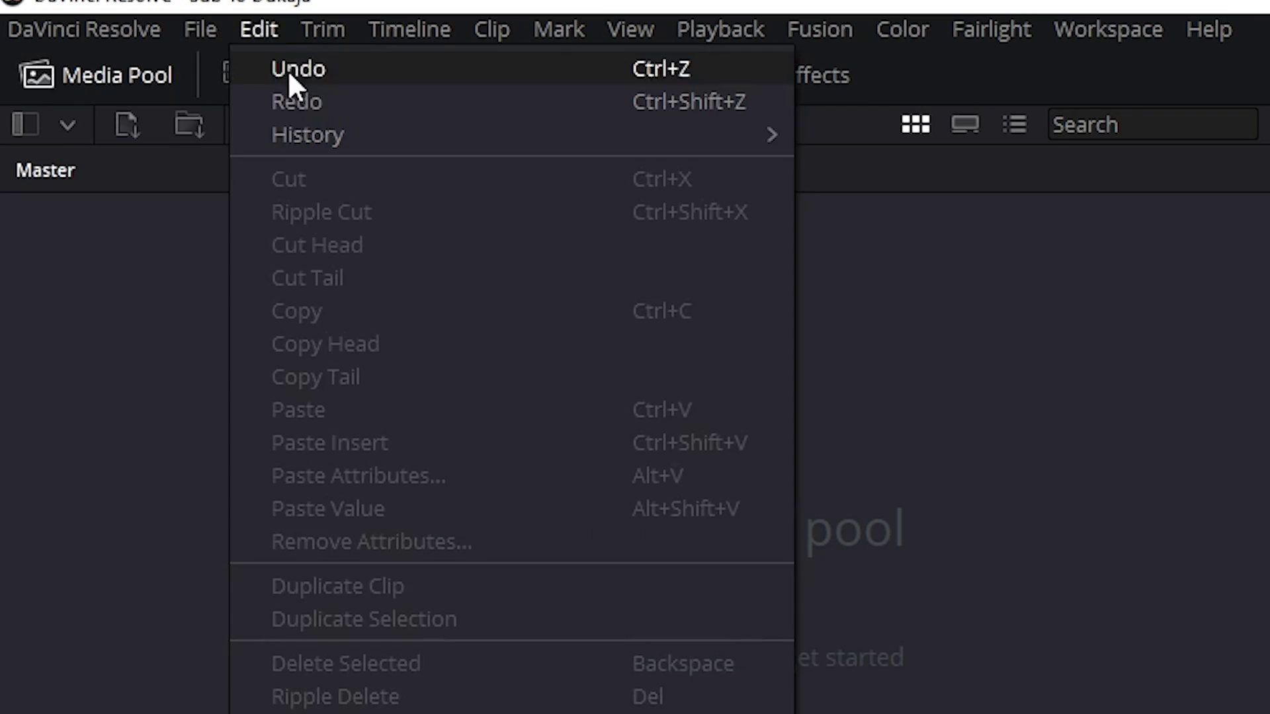
mouse_move(207, 22)
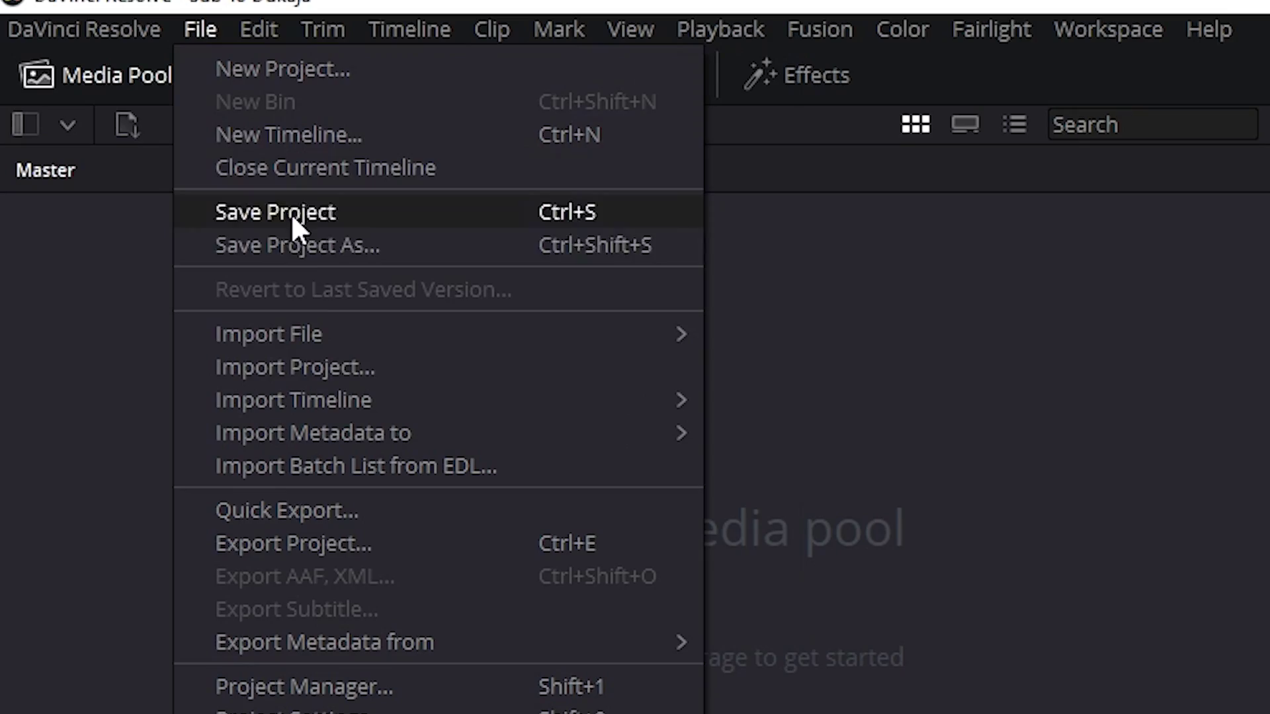
mouse_move(412, 334)
click(793, 334)
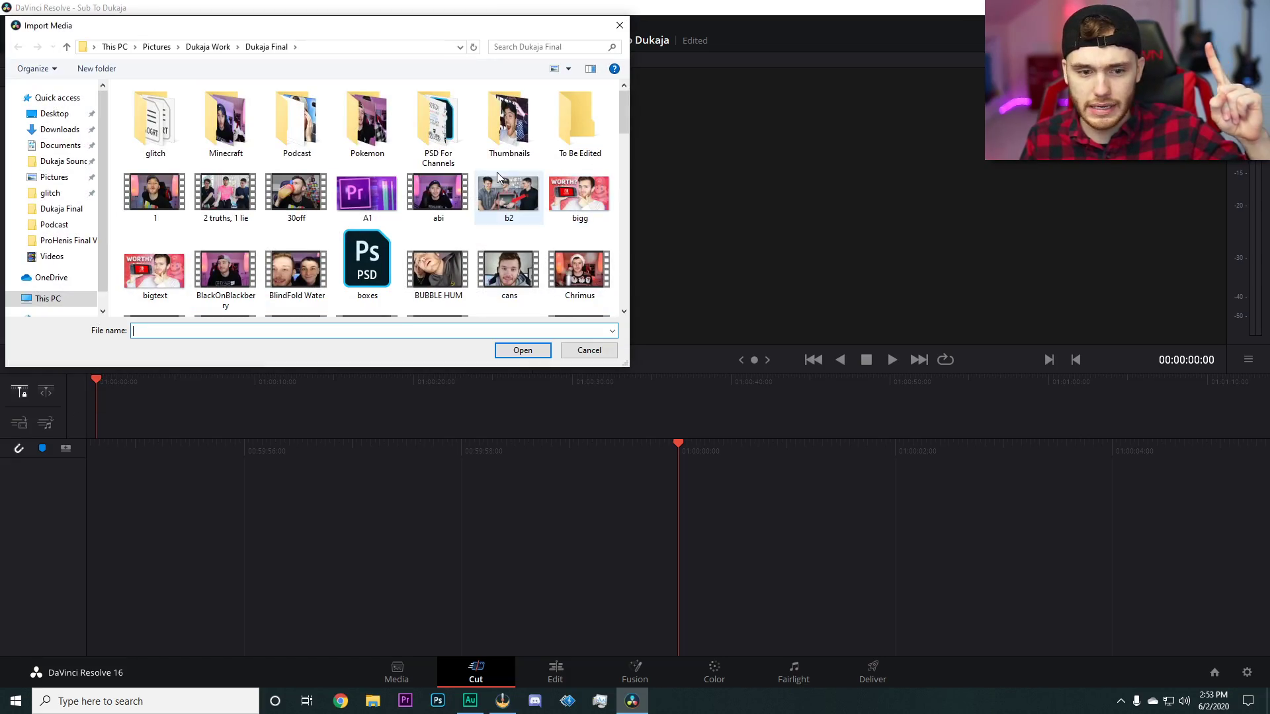
scroll(919, 305, down, 5)
scroll(857, 334, down, 3)
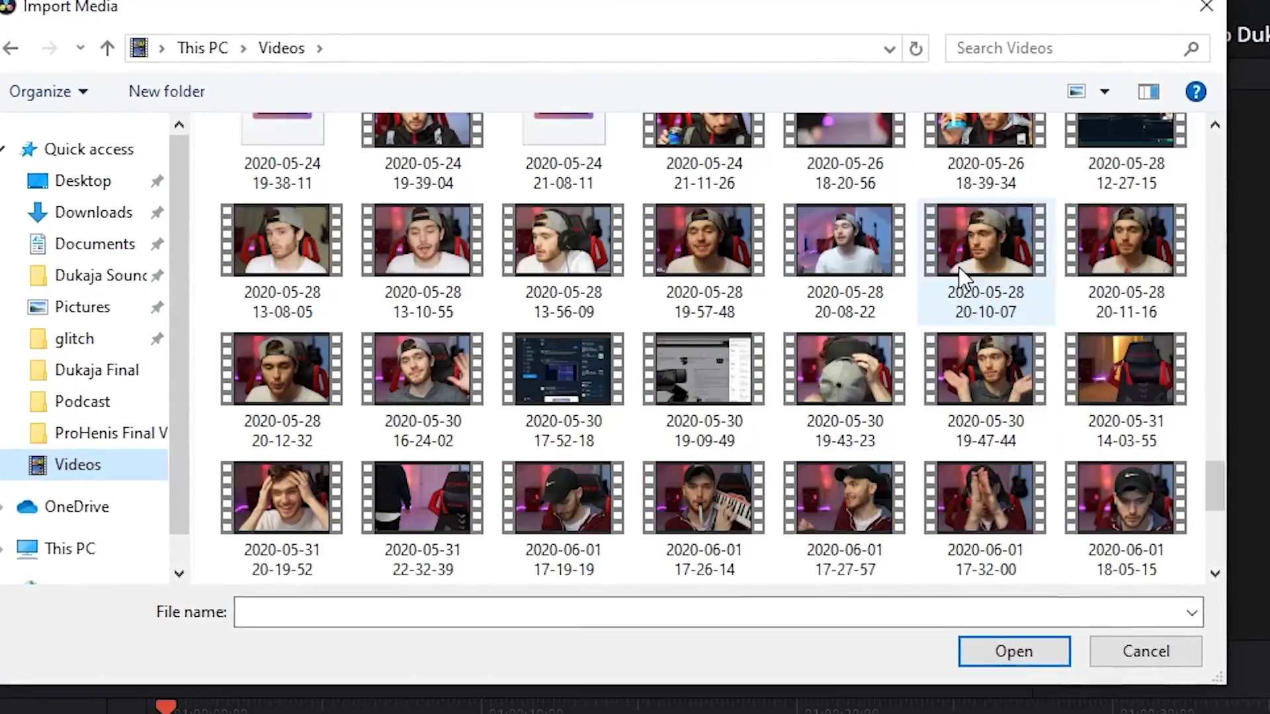
double_click(999, 499)
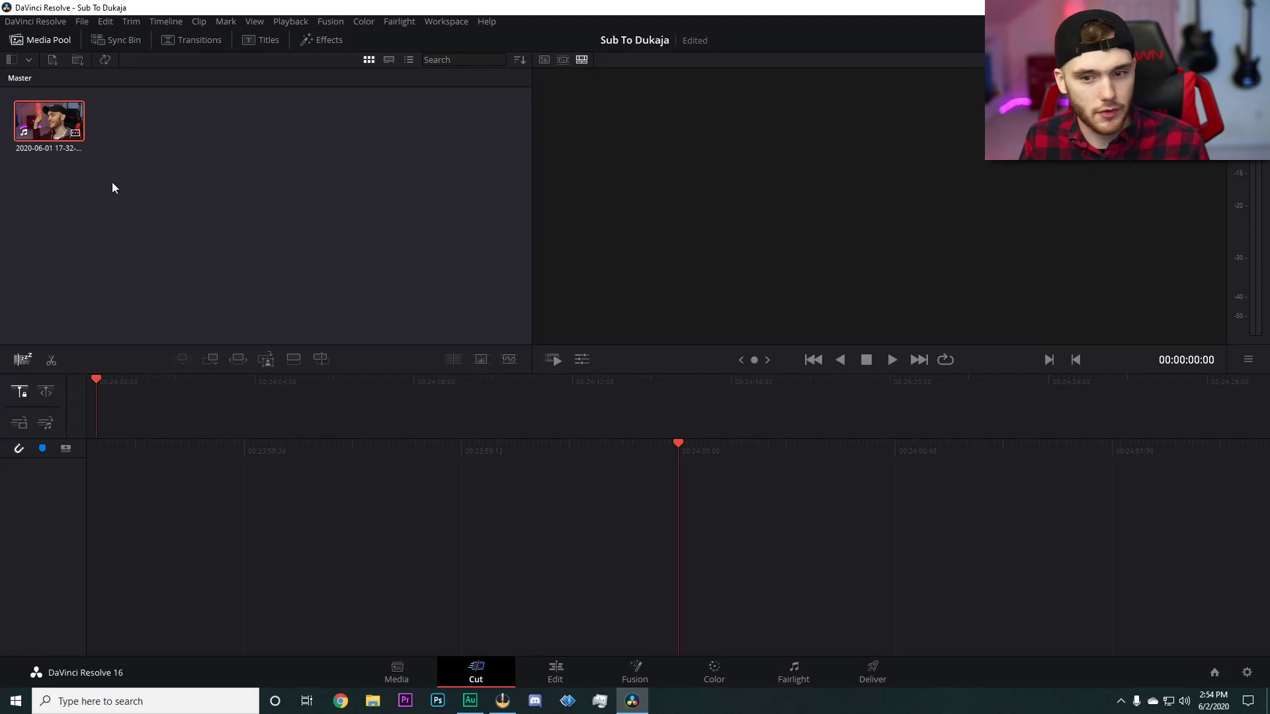
Place the imported video on the timeline, play its opening and try to split it just after the start
drag(344, 431, 275, 457)
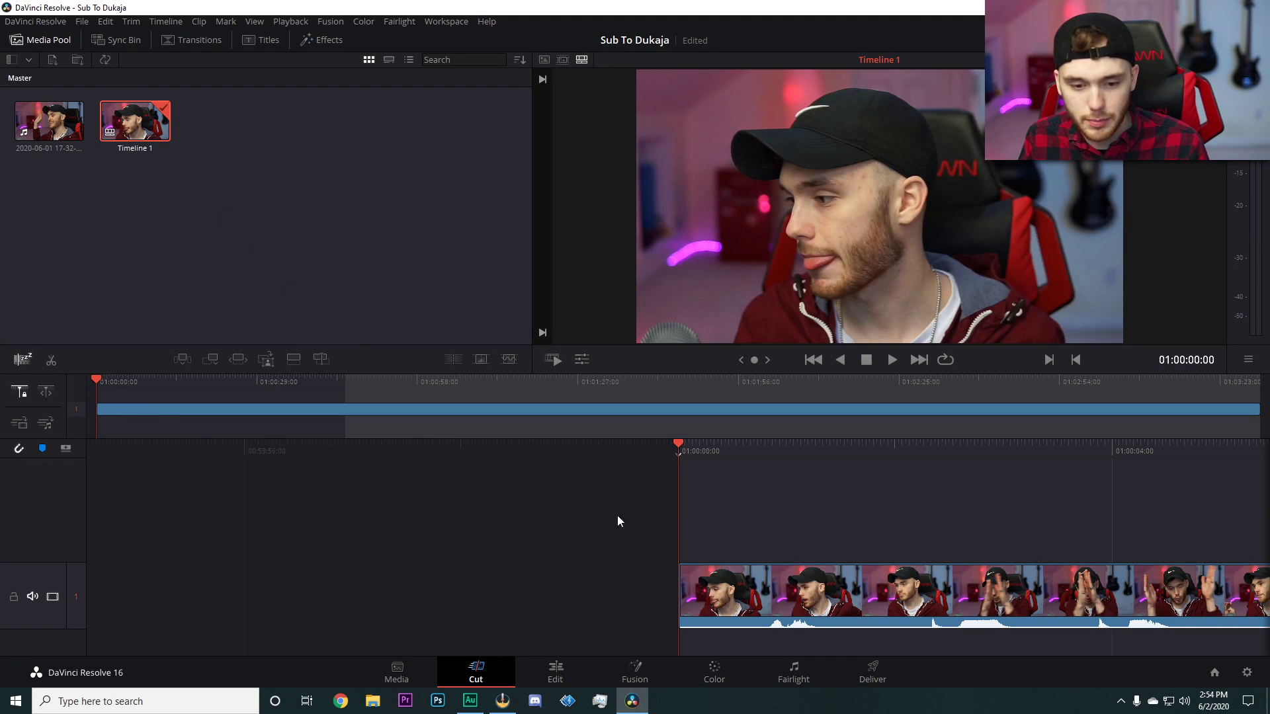
key(space)
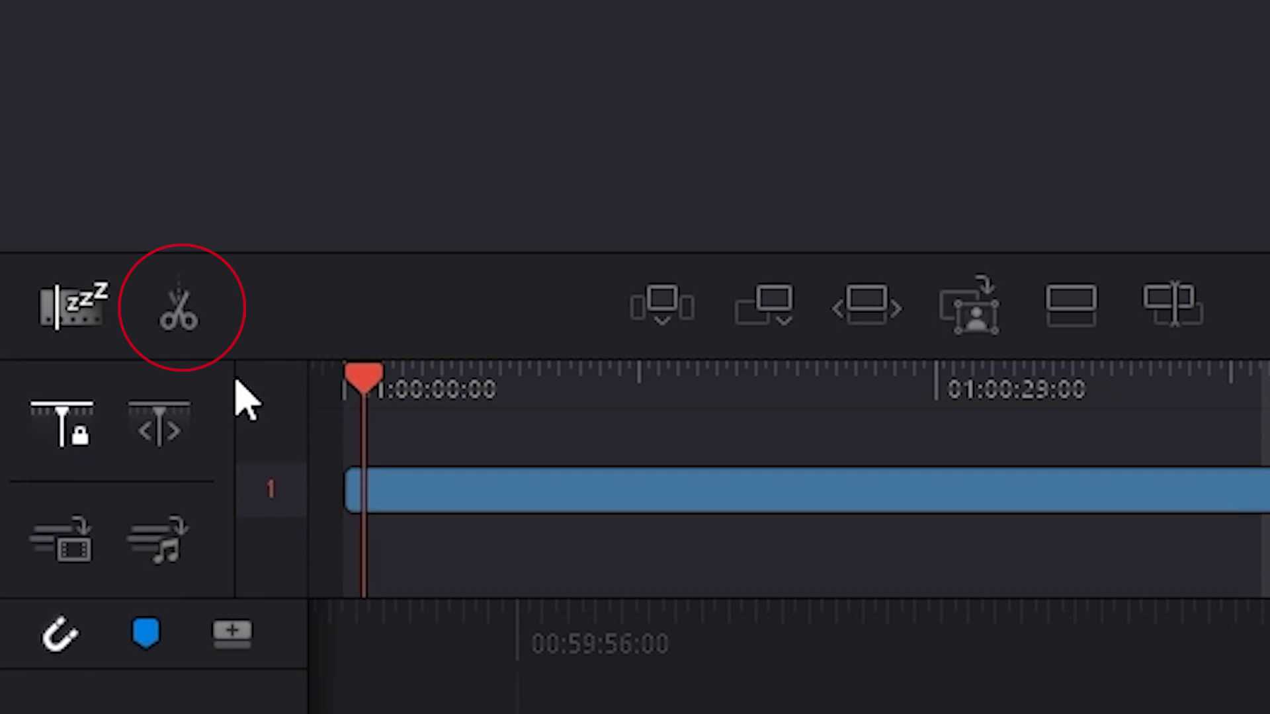
click(178, 319)
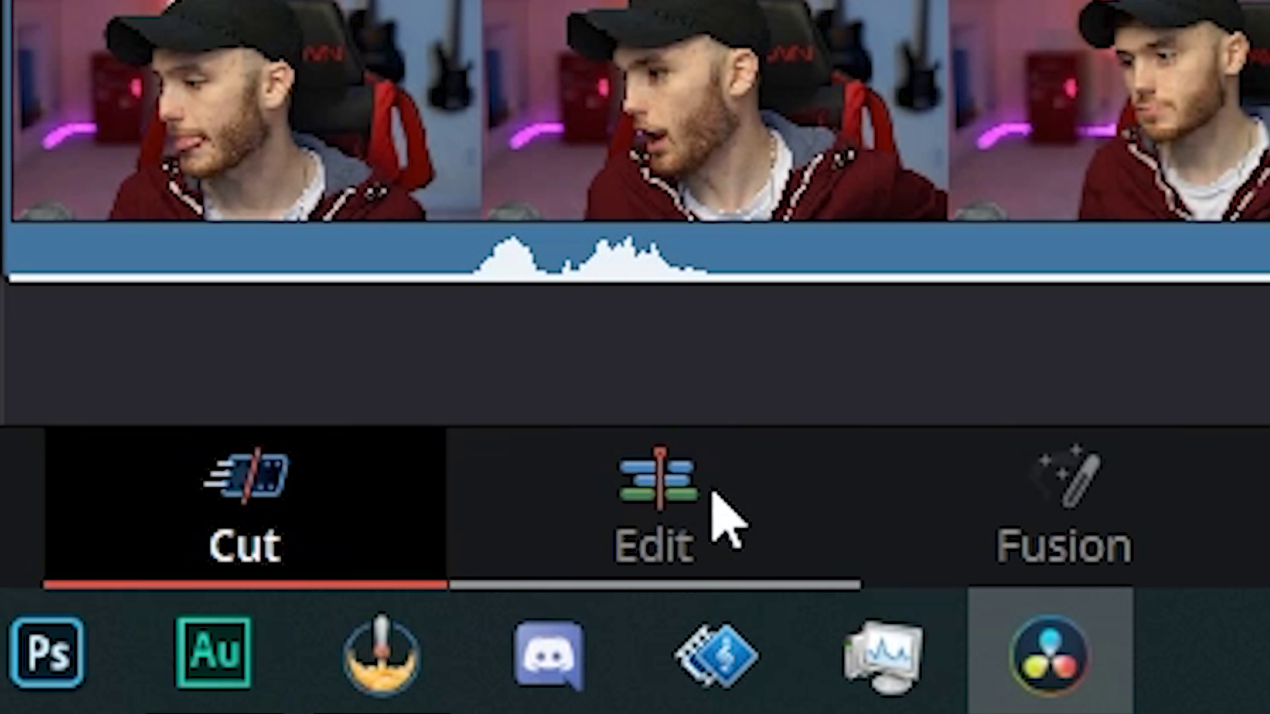
Look through the Edit, Cut, Color, Fairlight and Deliver workspaces of the project
click(726, 520)
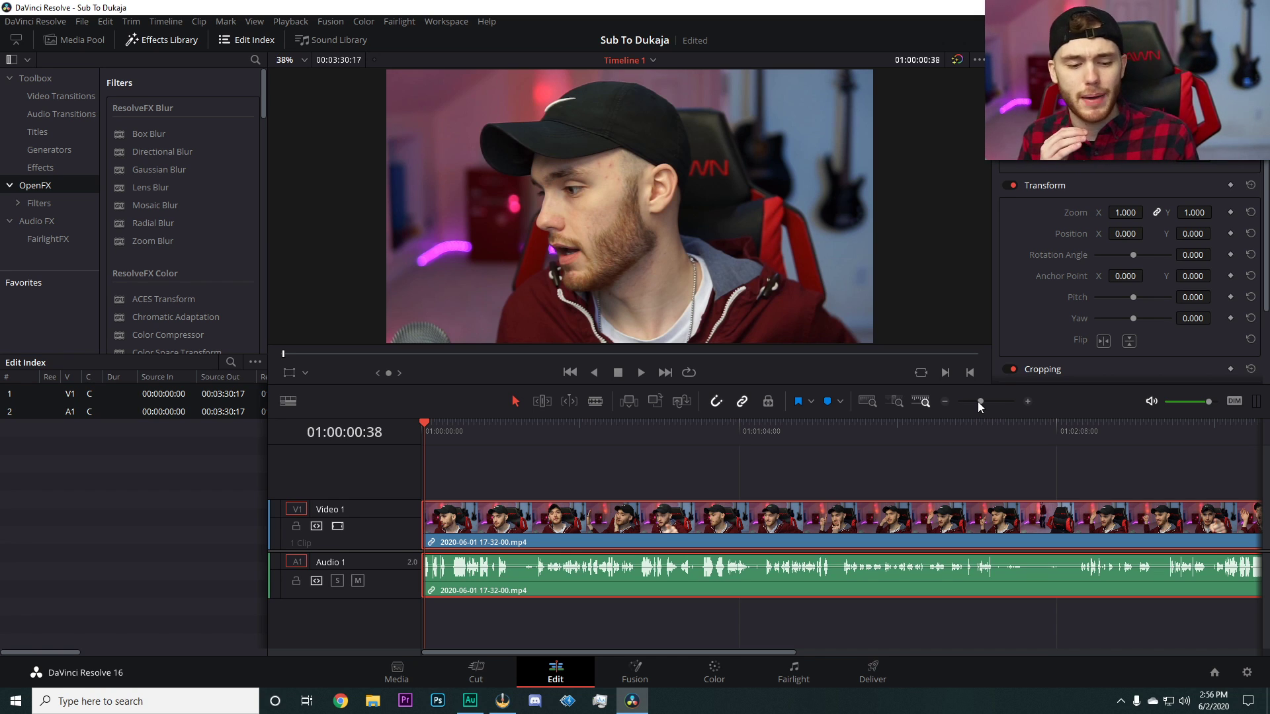
click(477, 671)
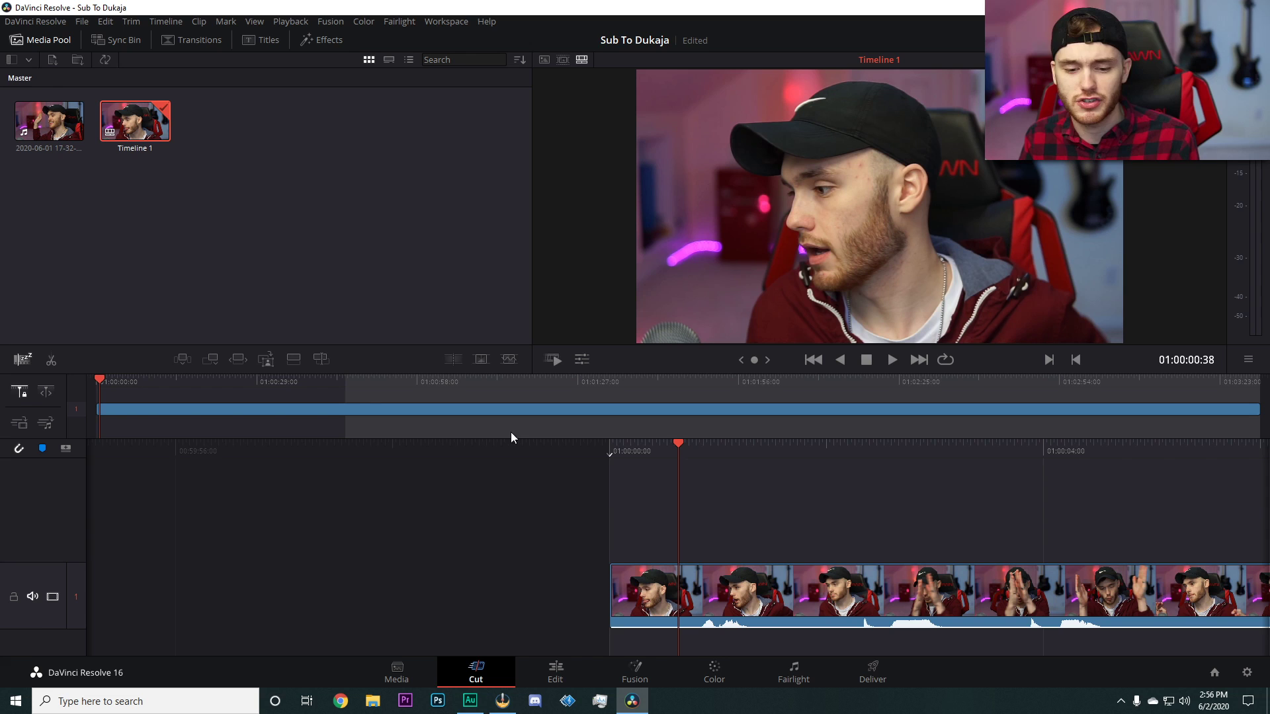
click(551, 674)
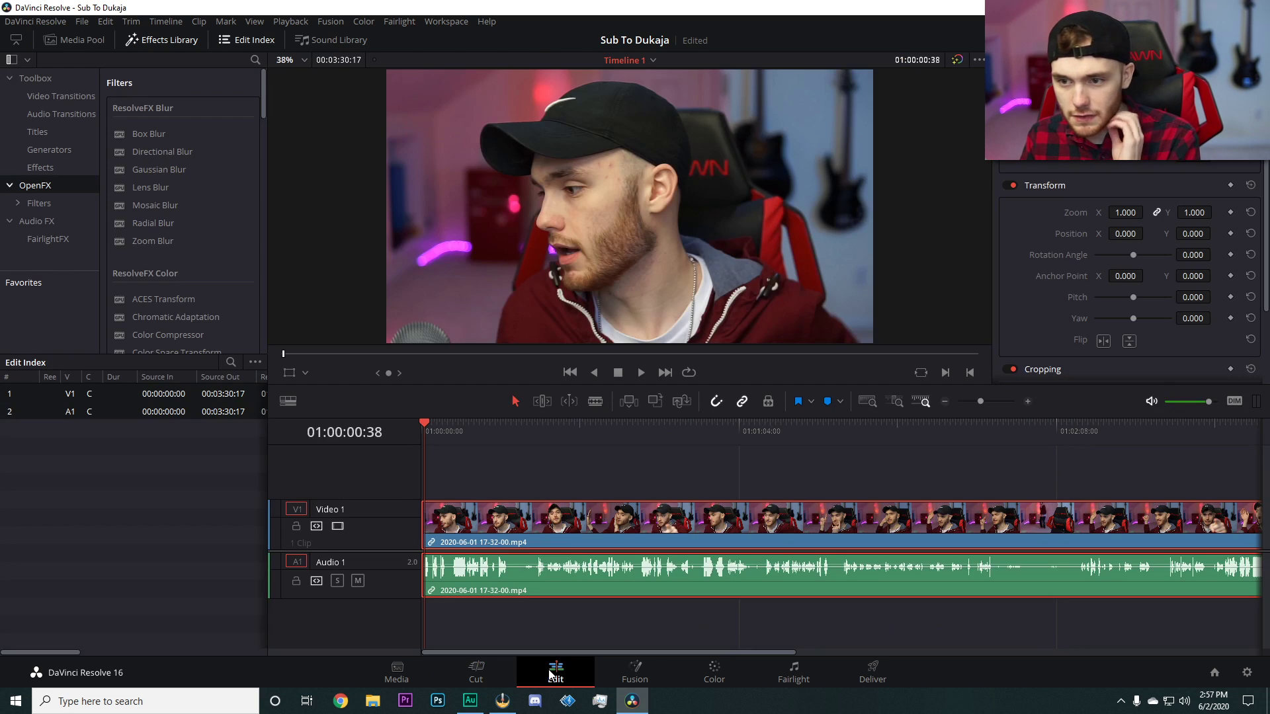
click(724, 679)
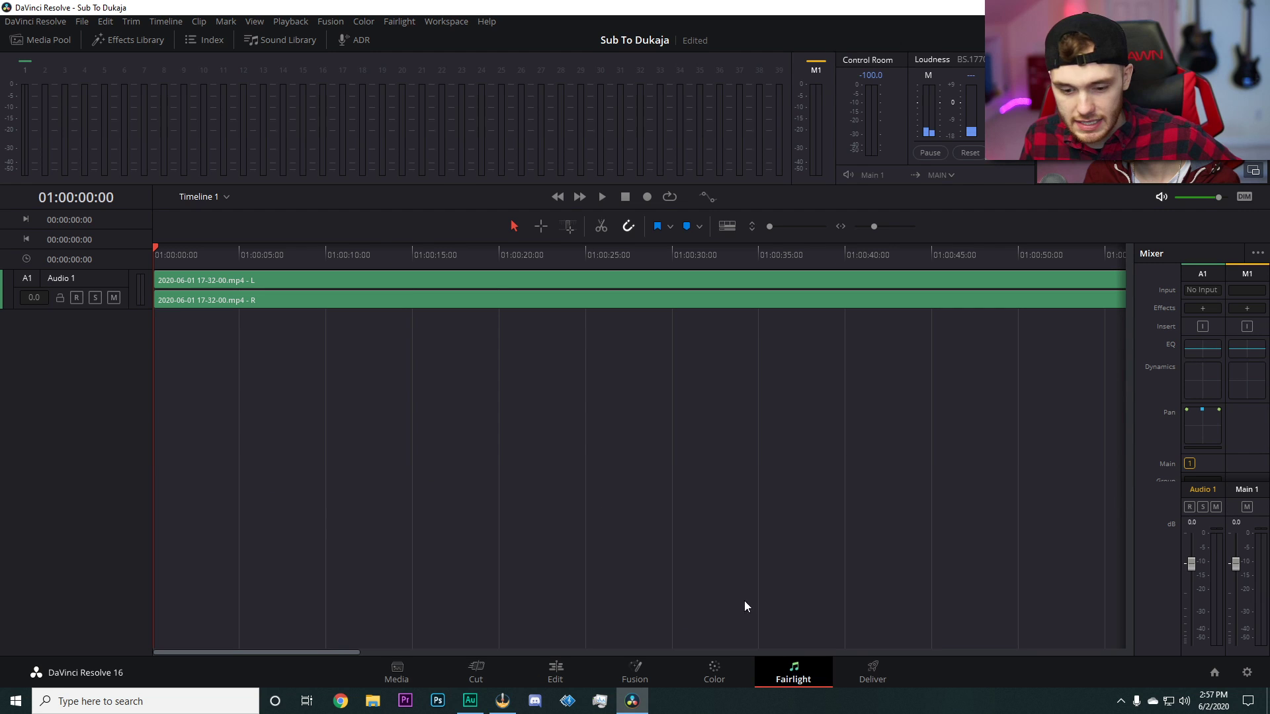
click(874, 678)
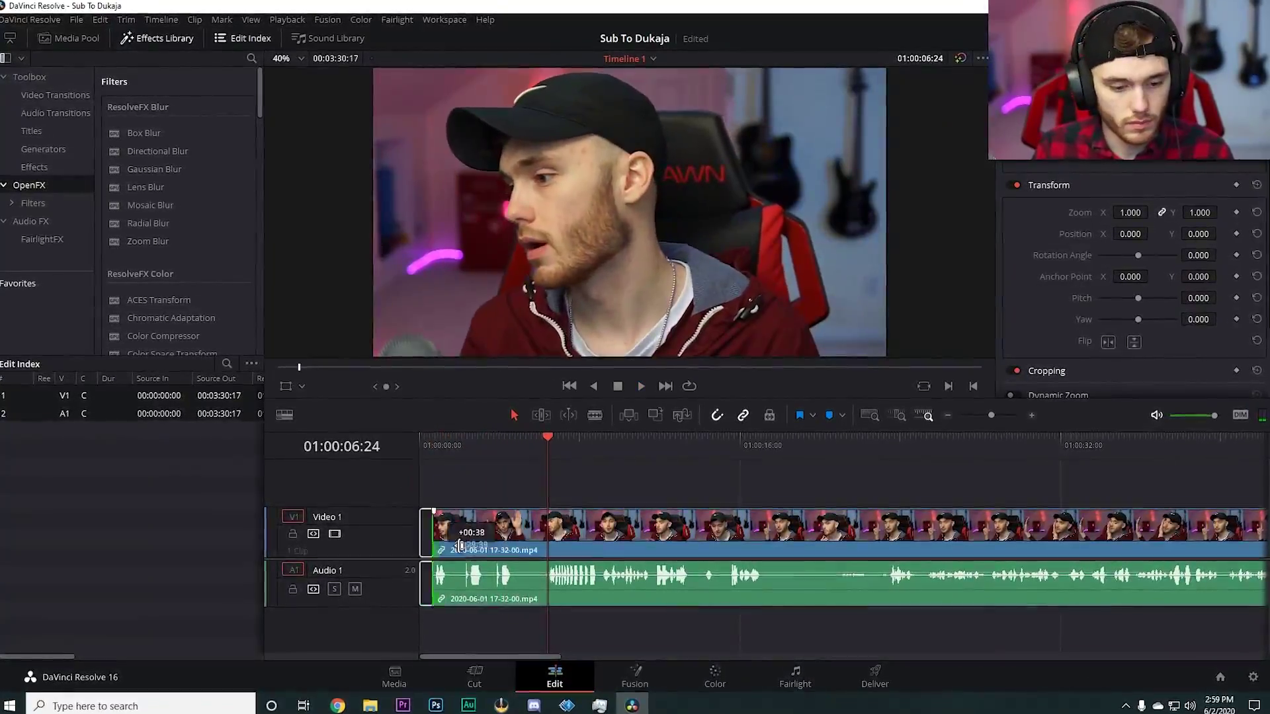
Trim the start of the recording and cut it into short clips with the Blade tool, removing the unwanted stretches between them
click(458, 446)
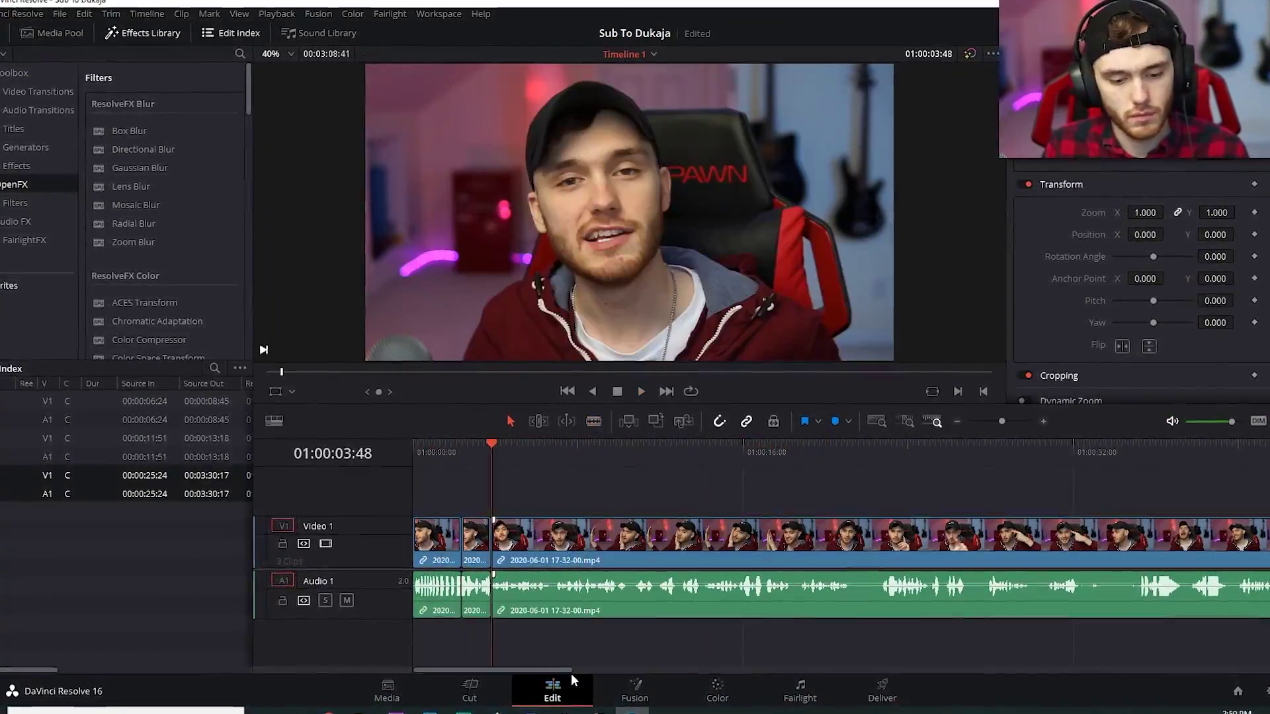
key(b)
click(495, 532)
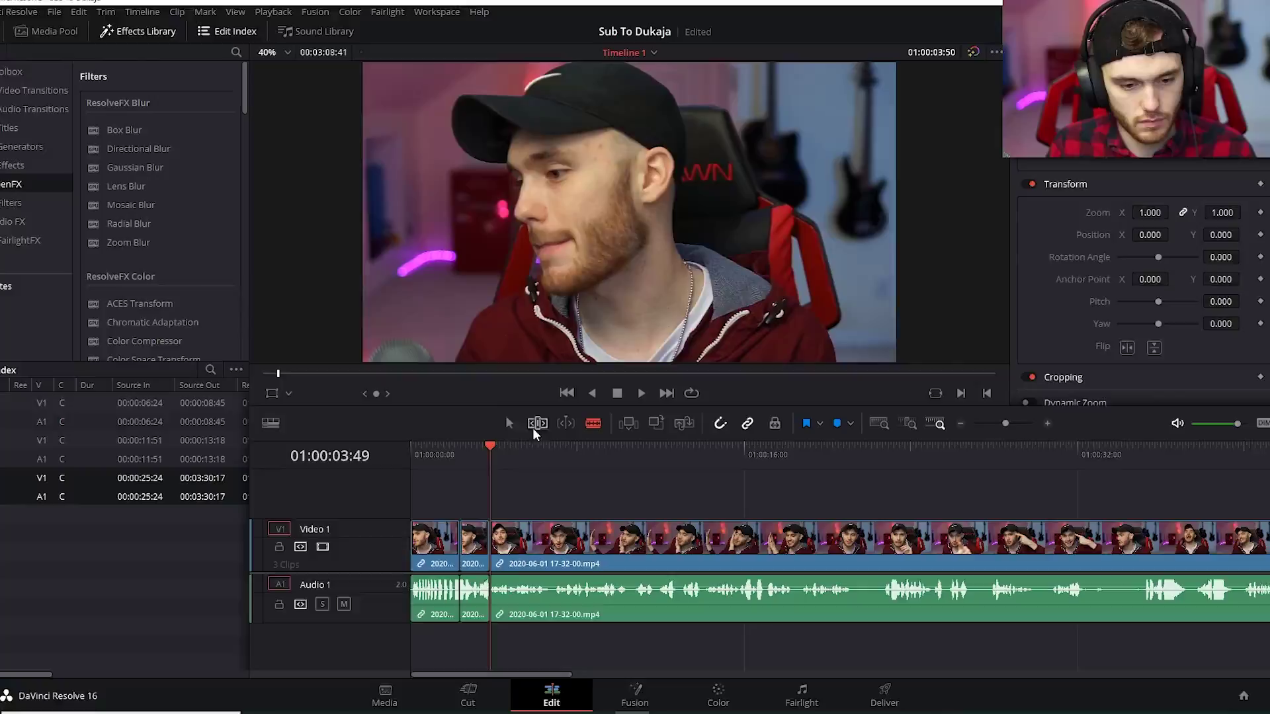
click(545, 539)
click(510, 422)
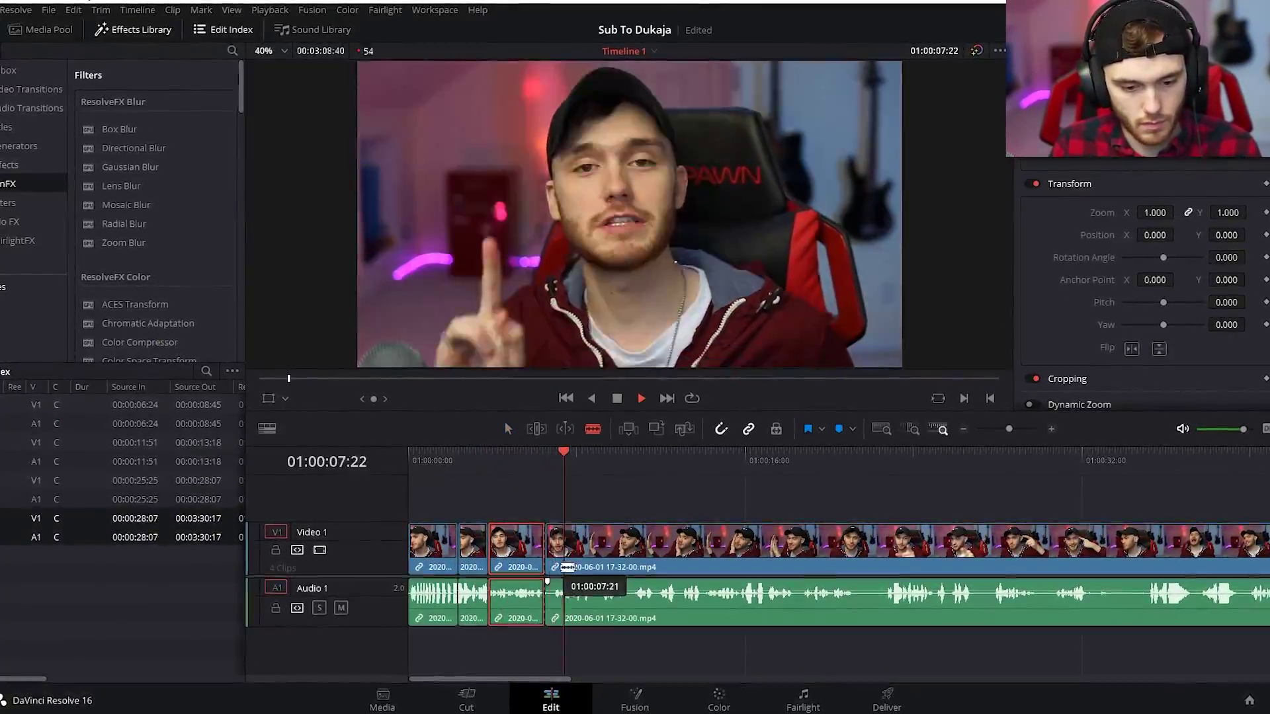
click(530, 443)
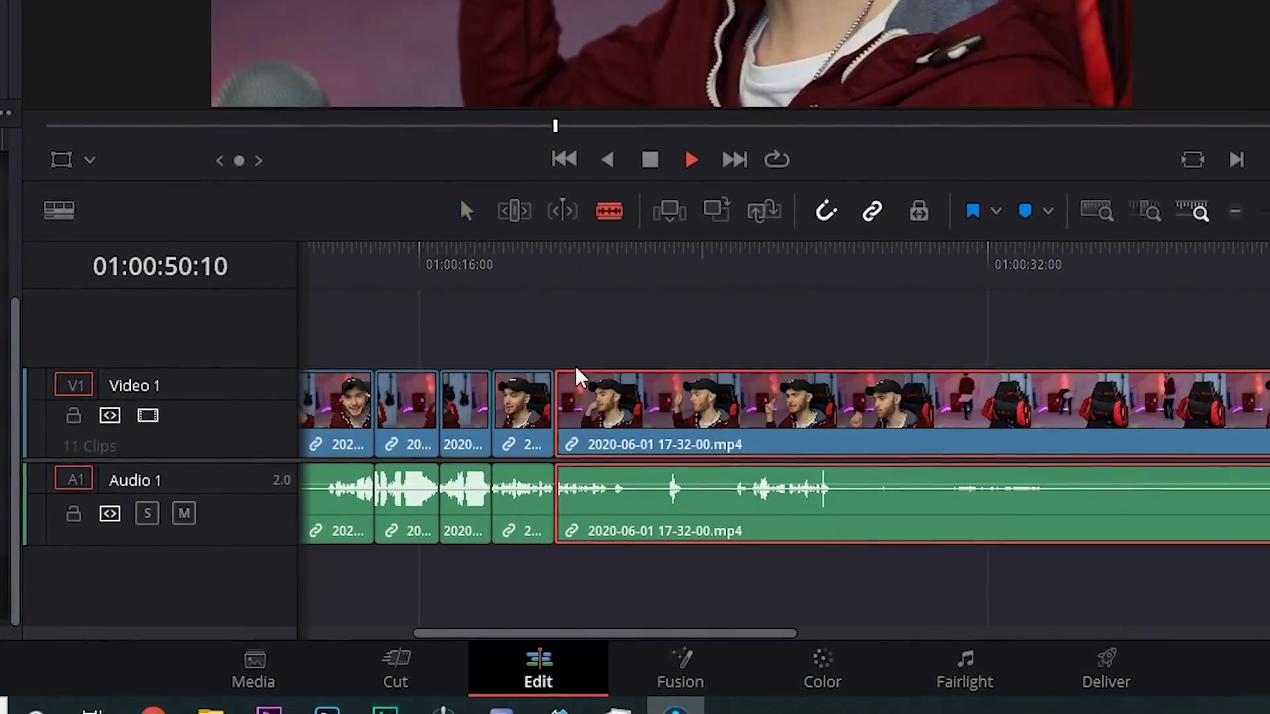
click(465, 210)
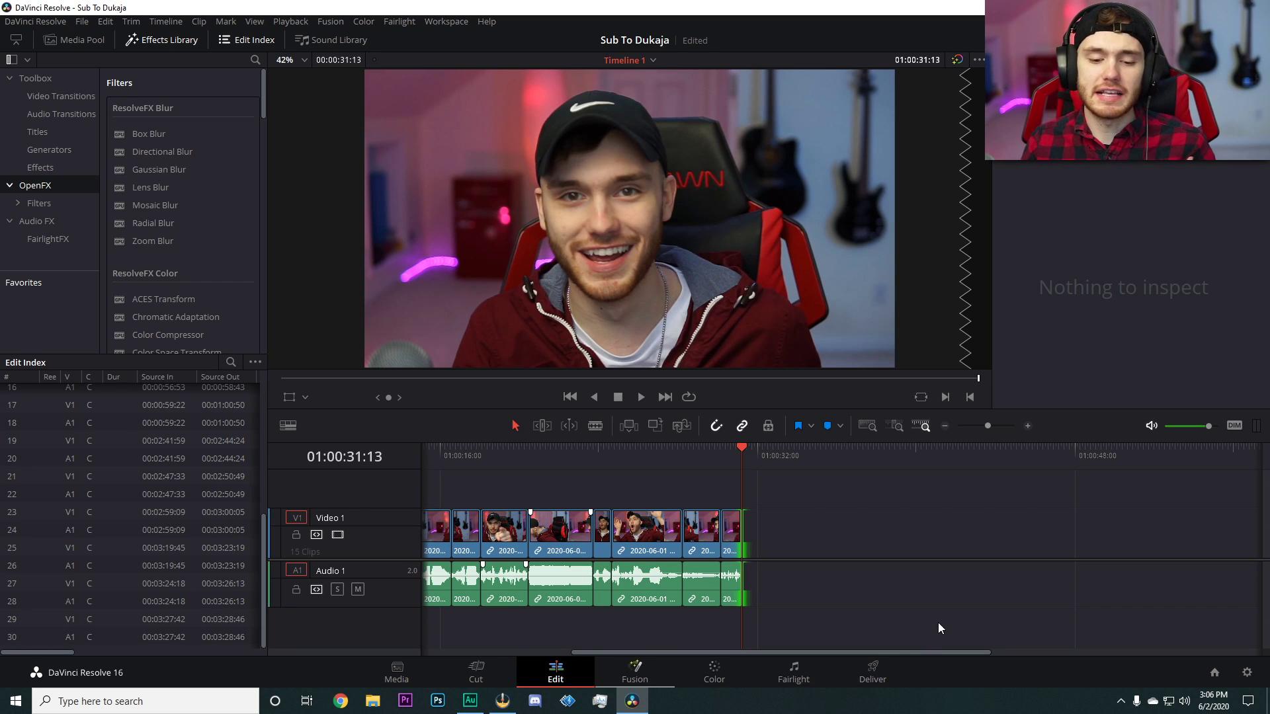
Try to split off a short piece of the clip near 01:00:14 and ripple delete it, then undo the deletion
drag(868, 652, 649, 640)
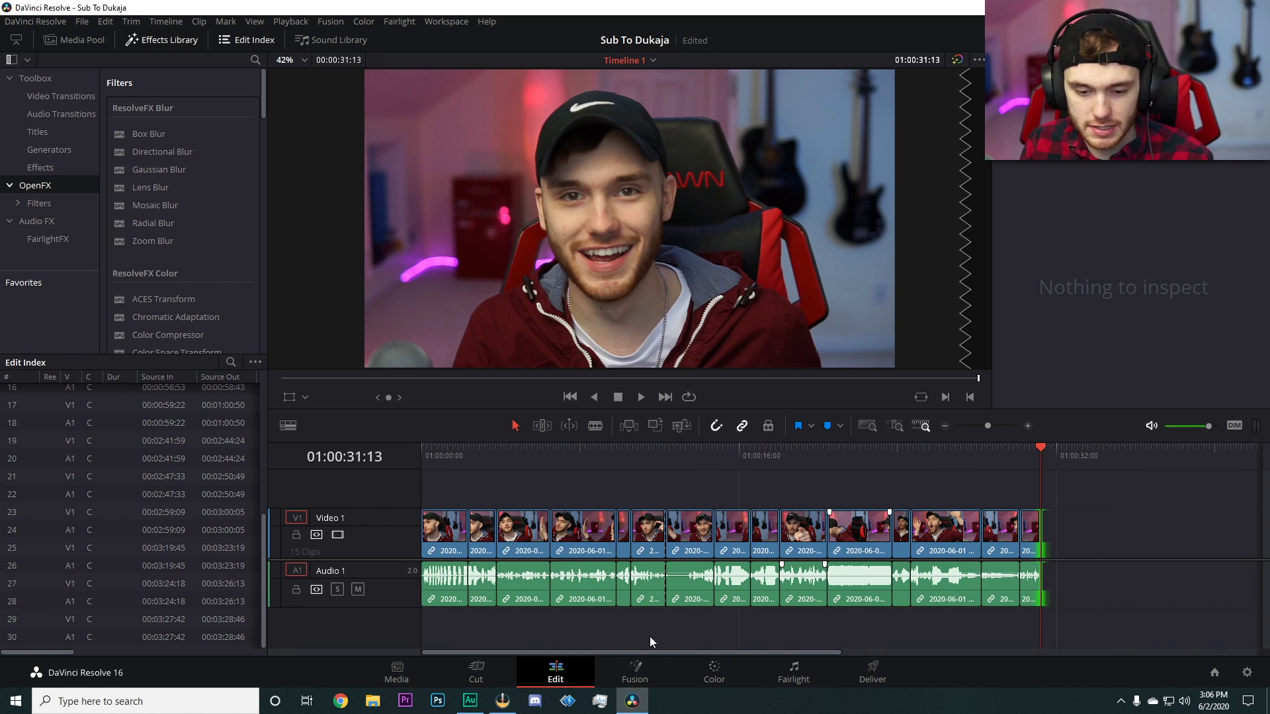
click(665, 630)
key(Home)
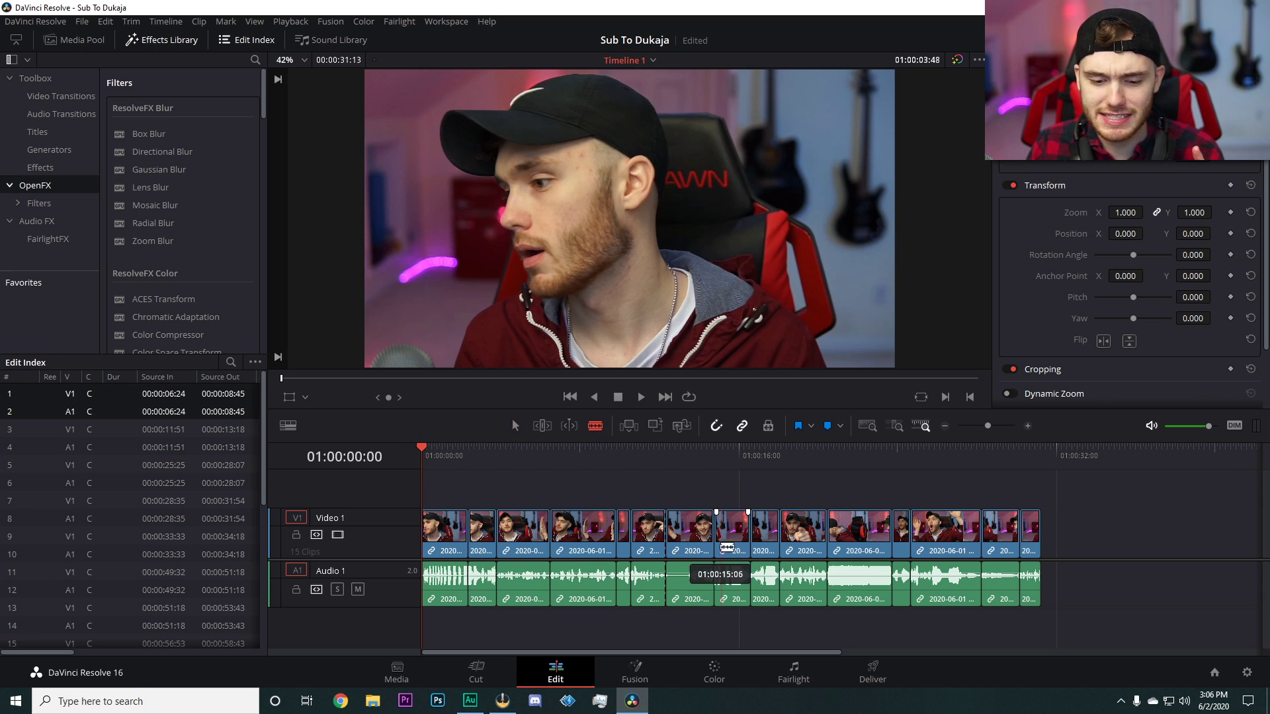
click(694, 548)
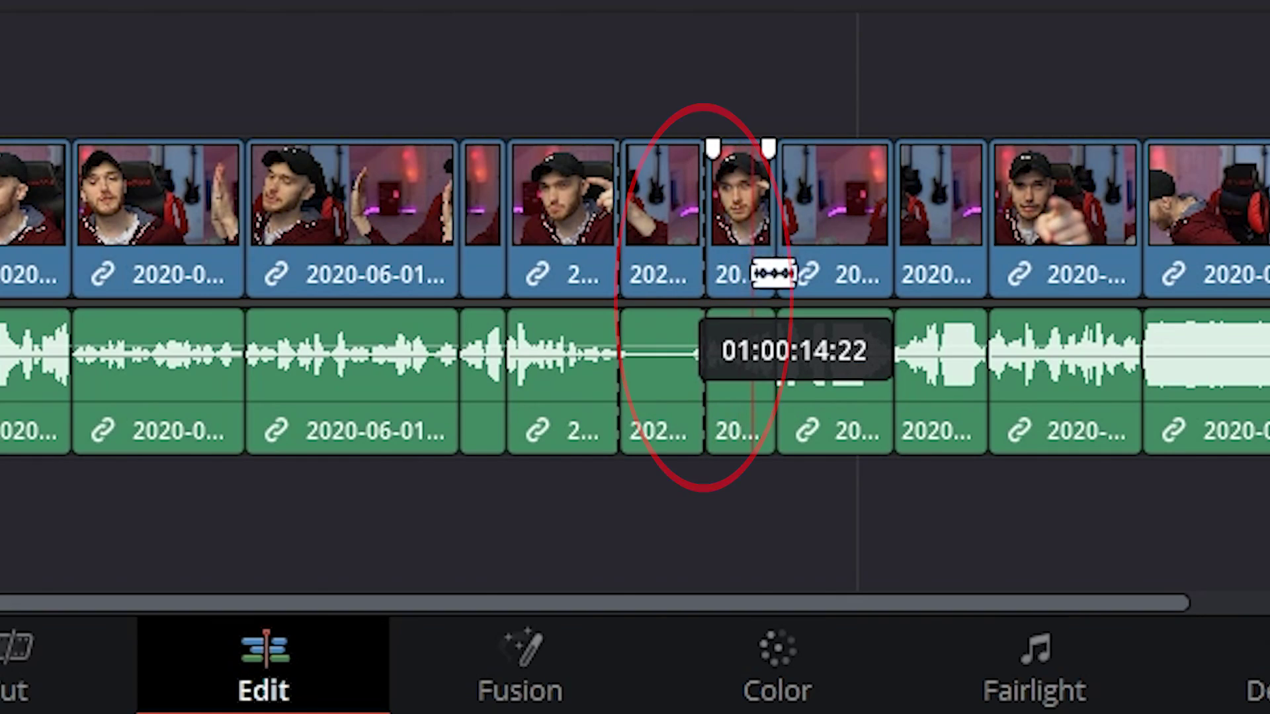
key(a)
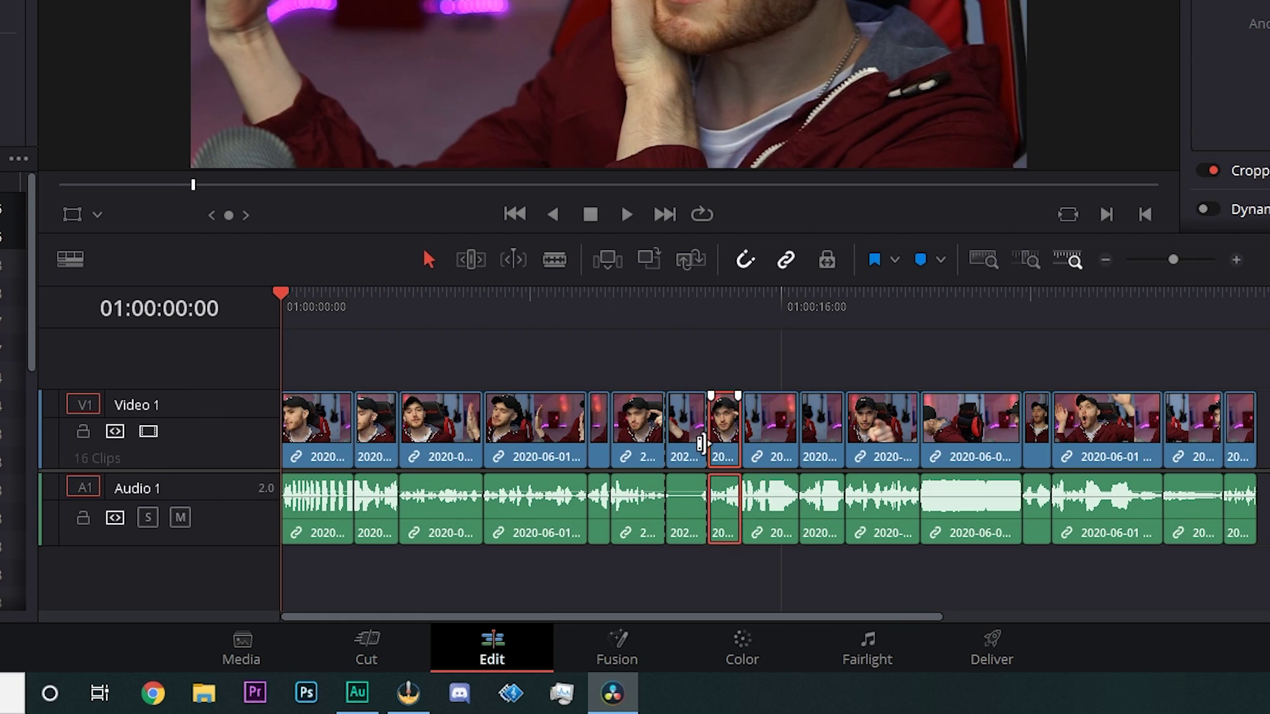
key(Delete)
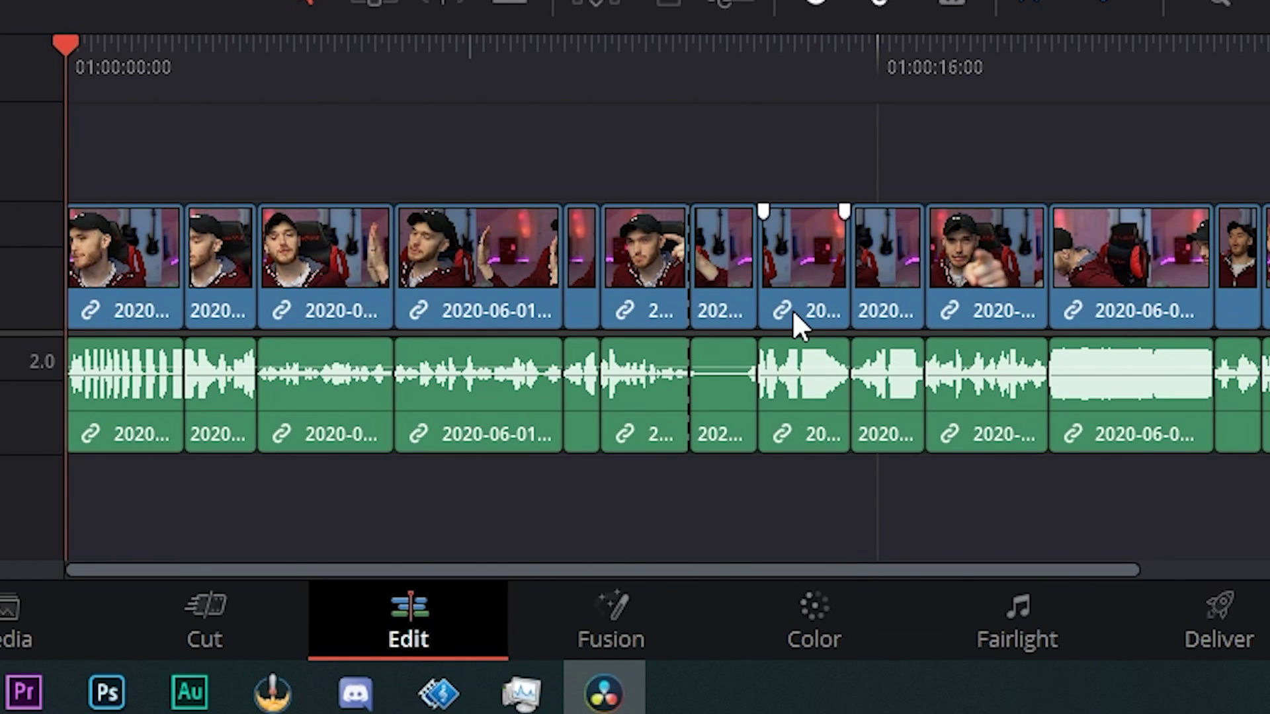
key(ctrl+z)
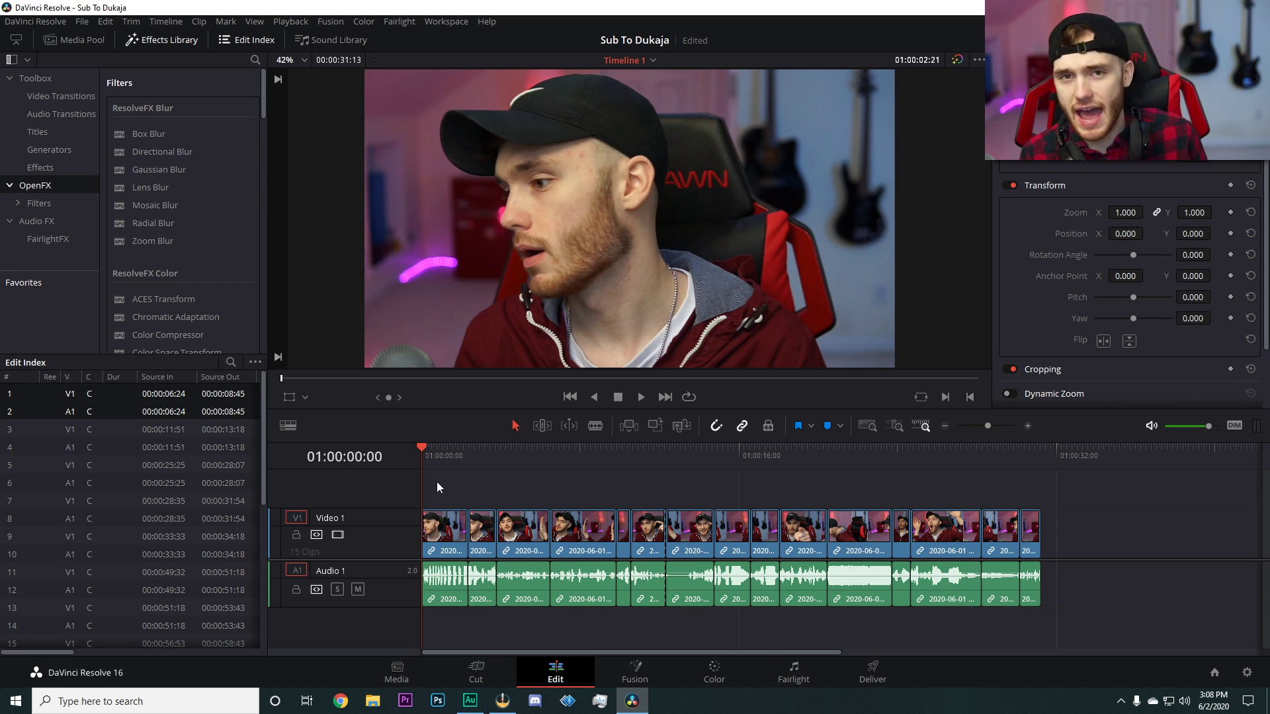
Add a Zoom keyframe at the start of the first clip and move the playhead slightly forward in it
drag(992, 426, 1011, 426)
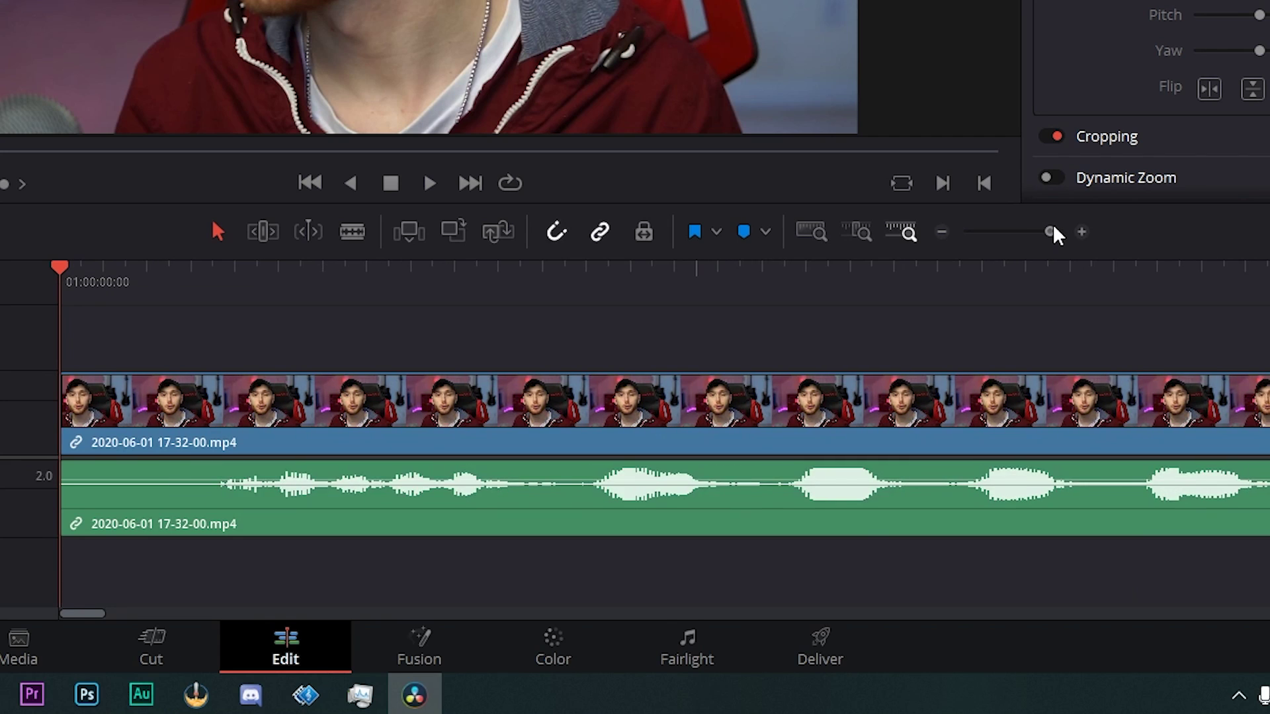
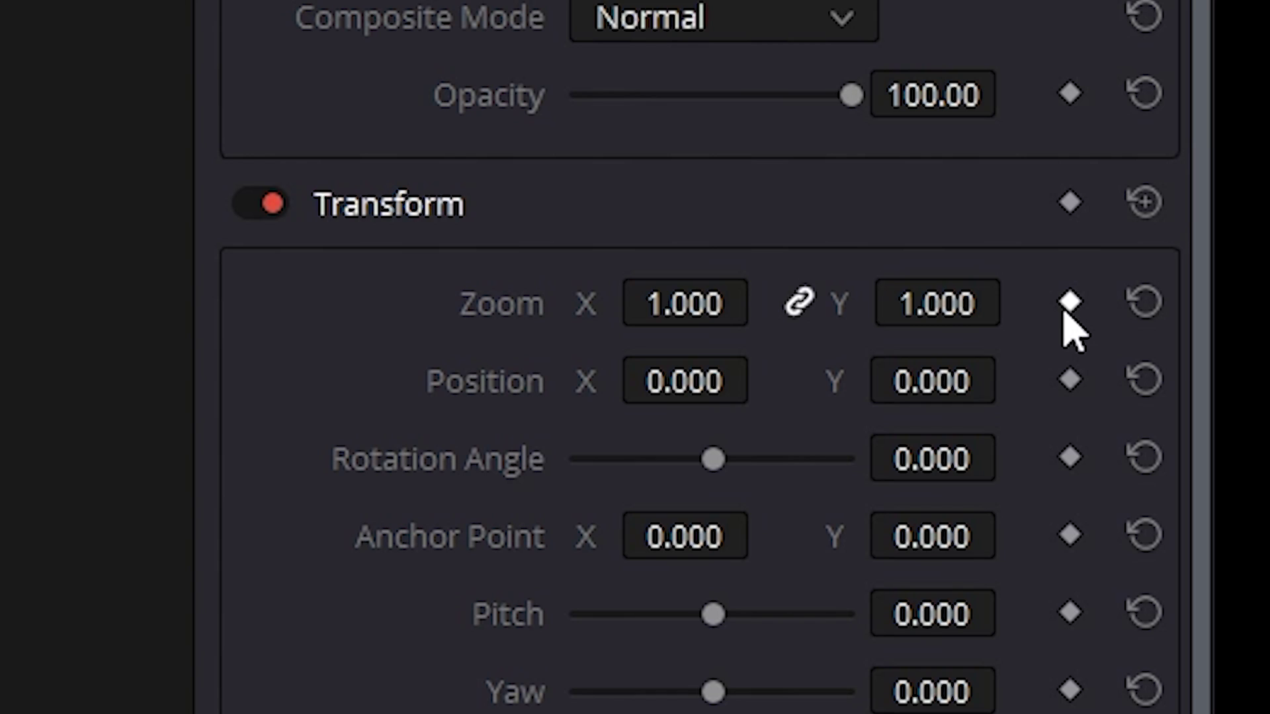
click(1071, 301)
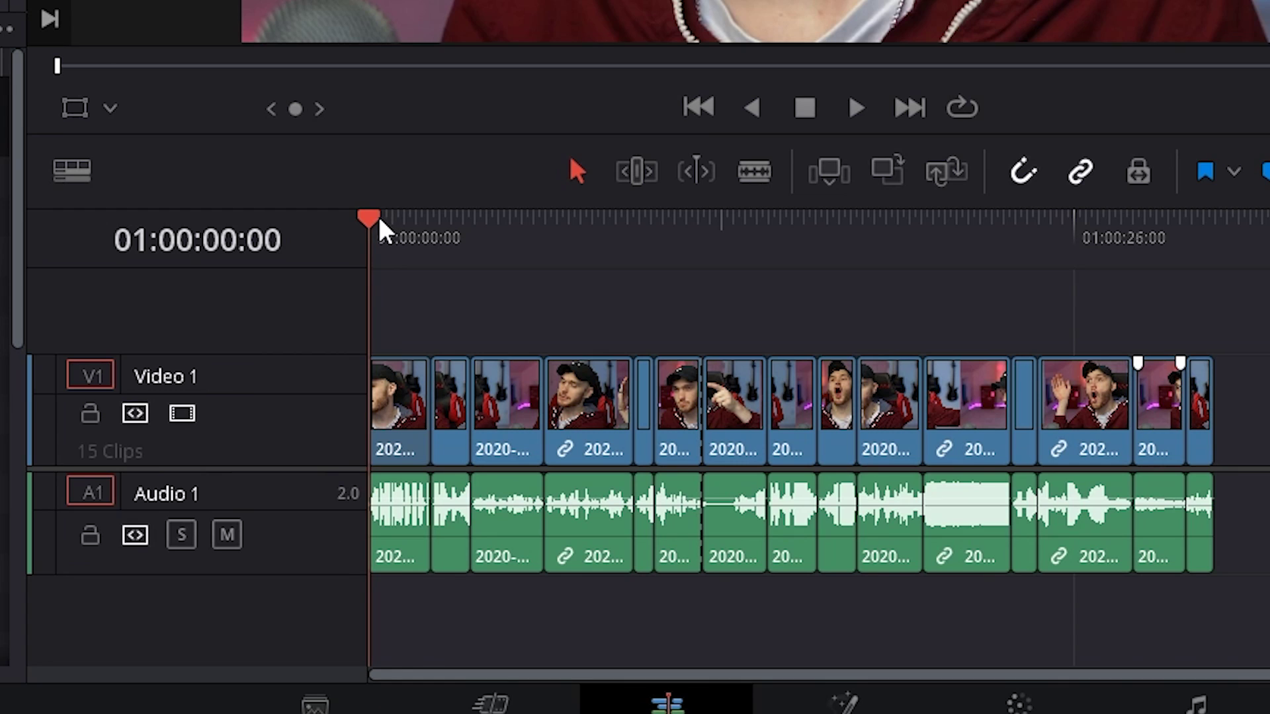
click(436, 451)
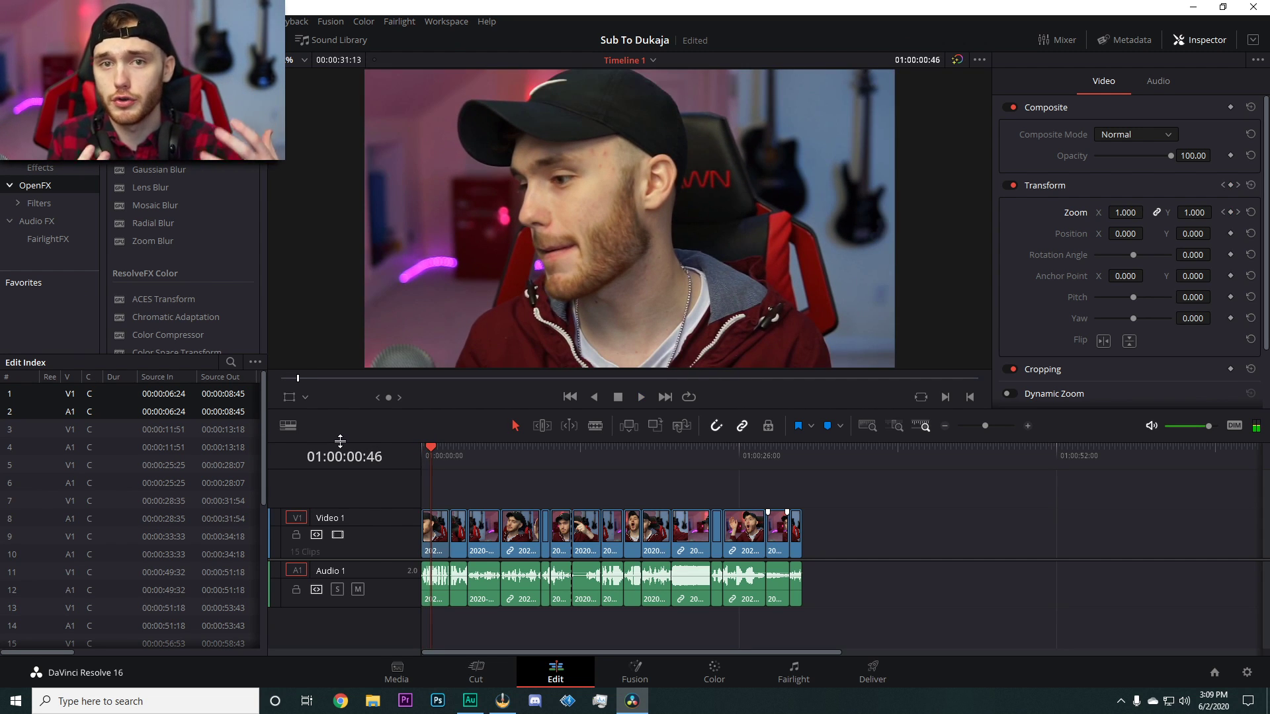
Preview the opening of the first clip and review its remaining Inspector settings, from Cropping to Lens Correction
key(space)
key(Home)
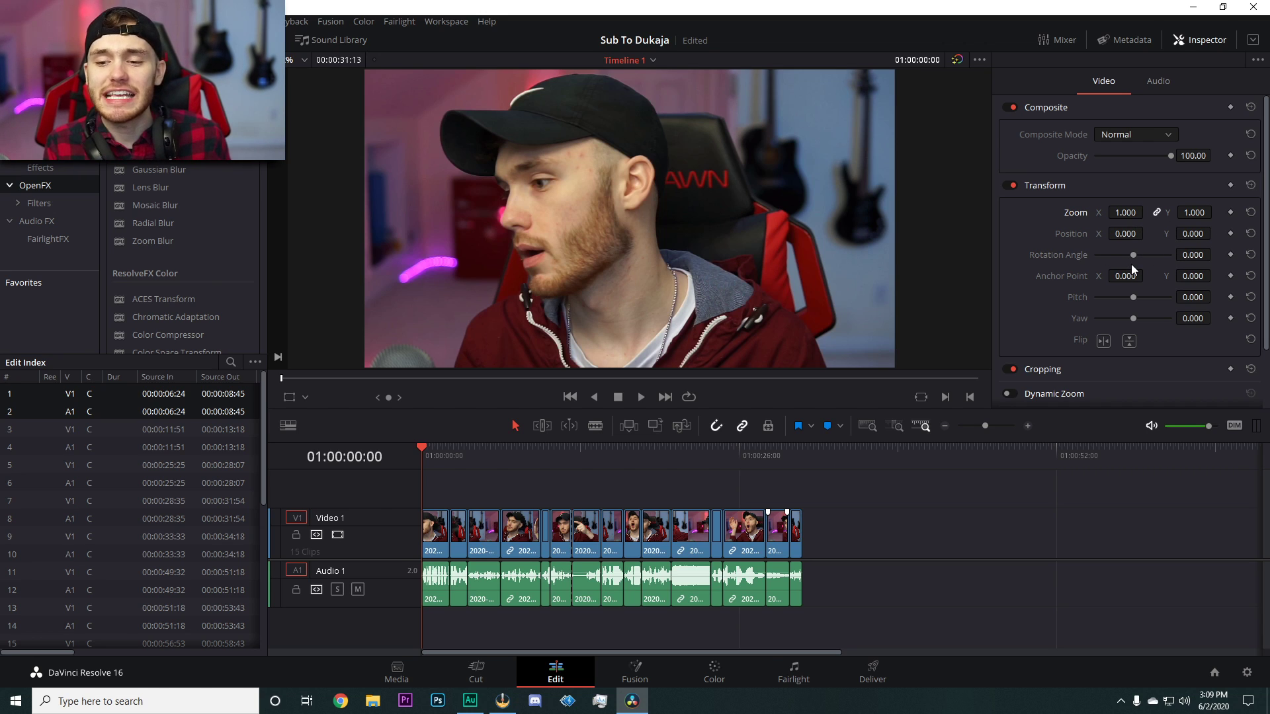
key(space)
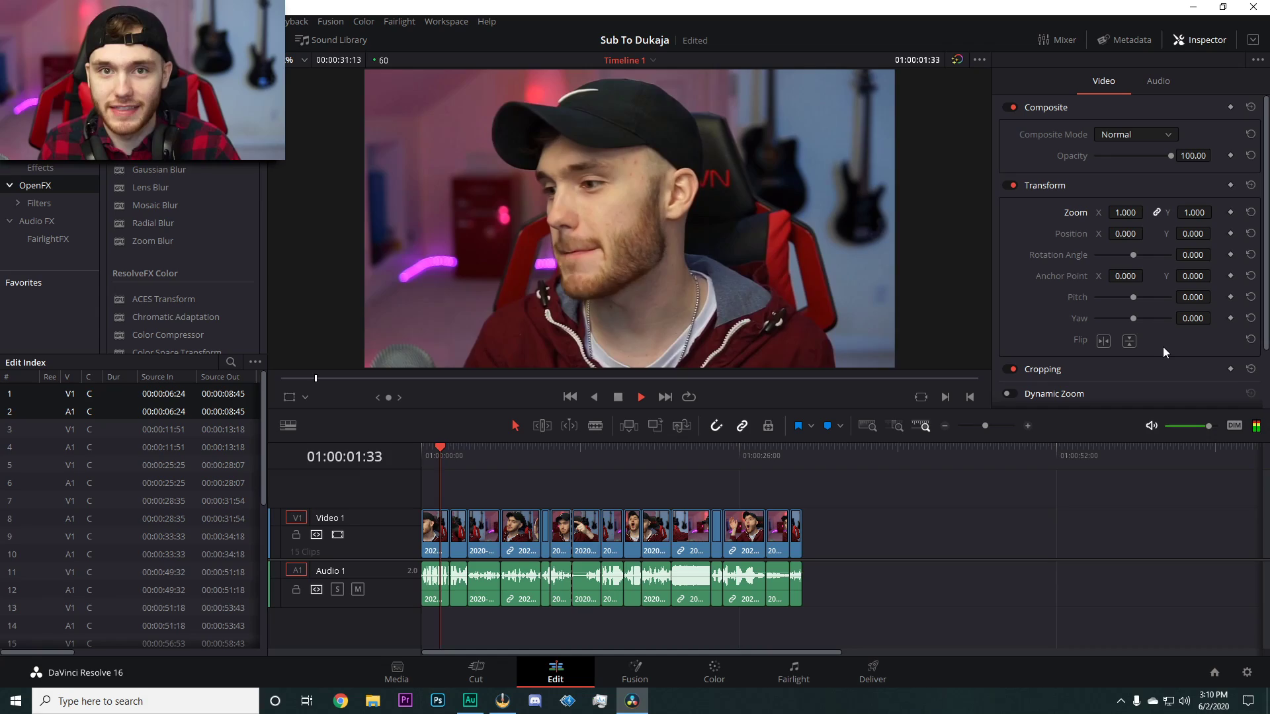
key(space)
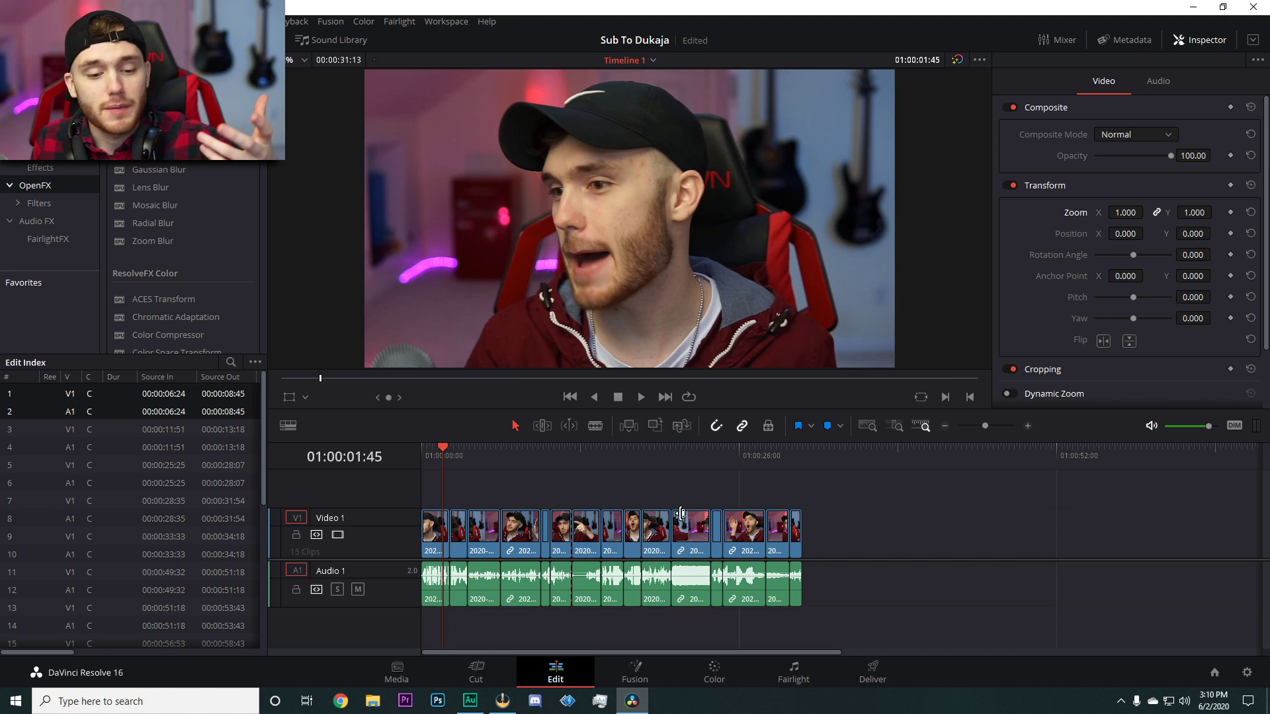
key(Home)
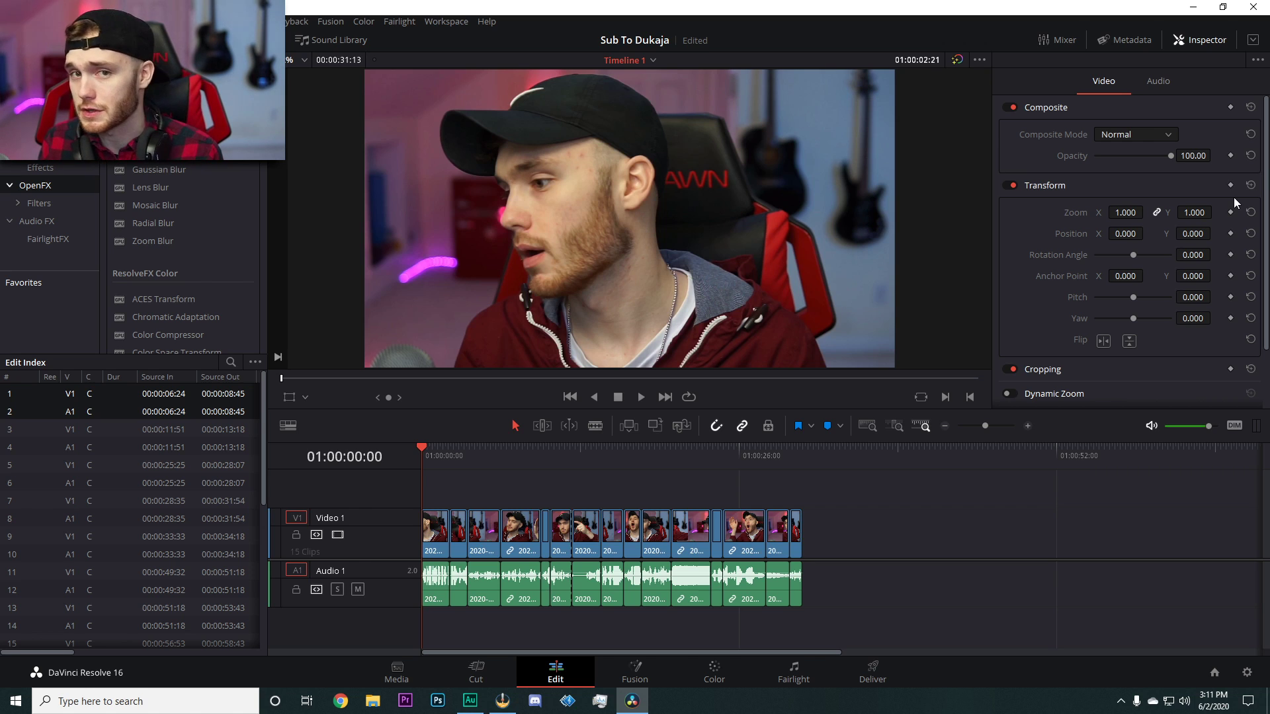
scroll(1232, 197, down, 2)
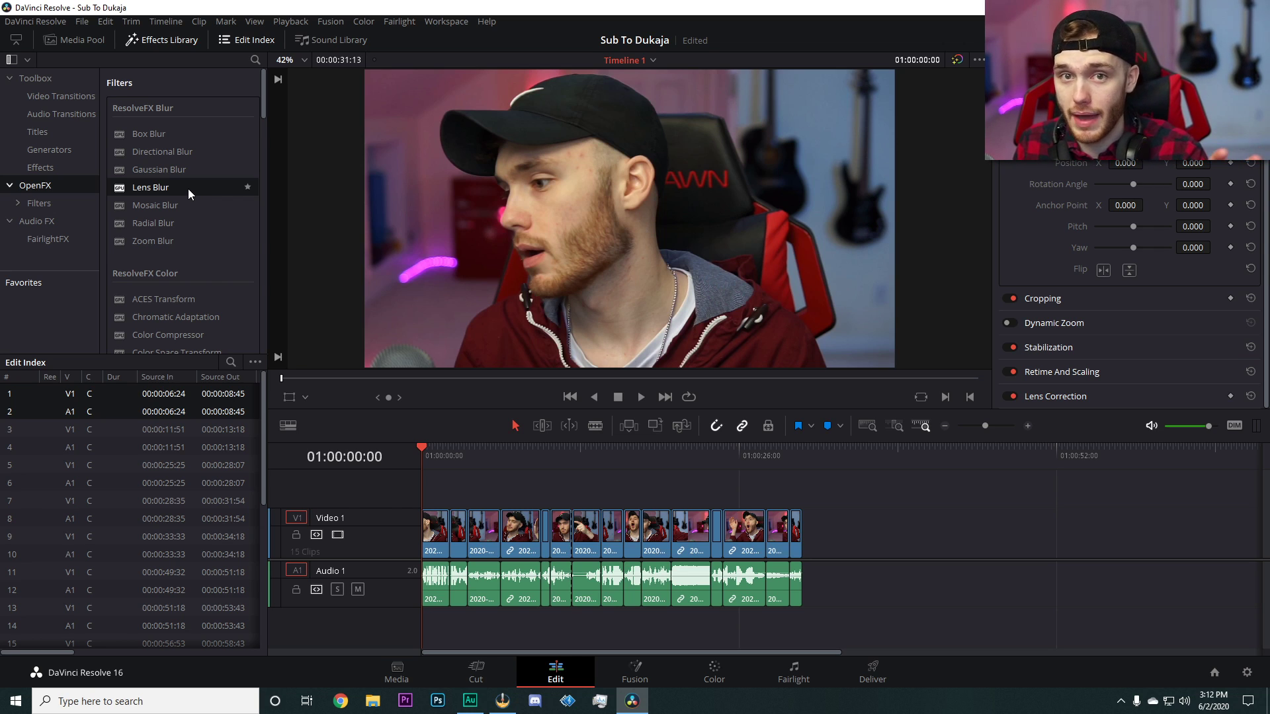
Try the Lens Blur filter on the first clip, undo it, and browse the OpenFX color filters
drag(183, 186, 433, 529)
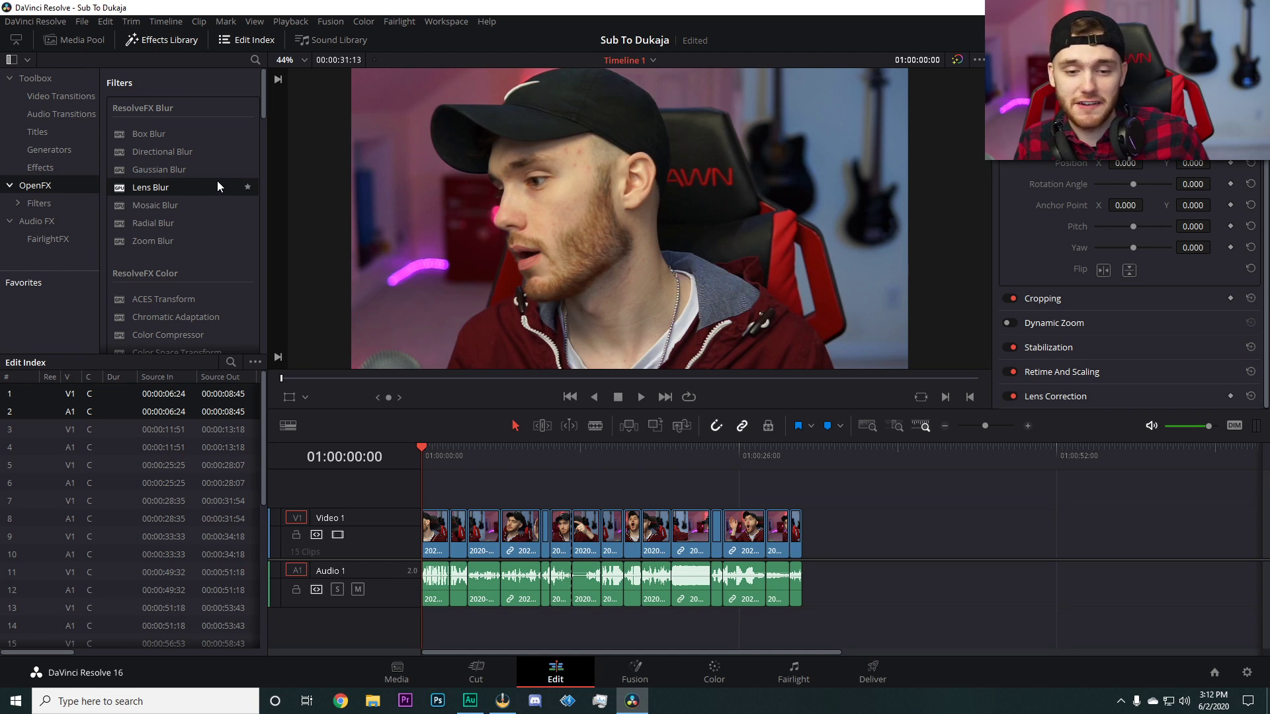
drag(217, 186, 240, 211)
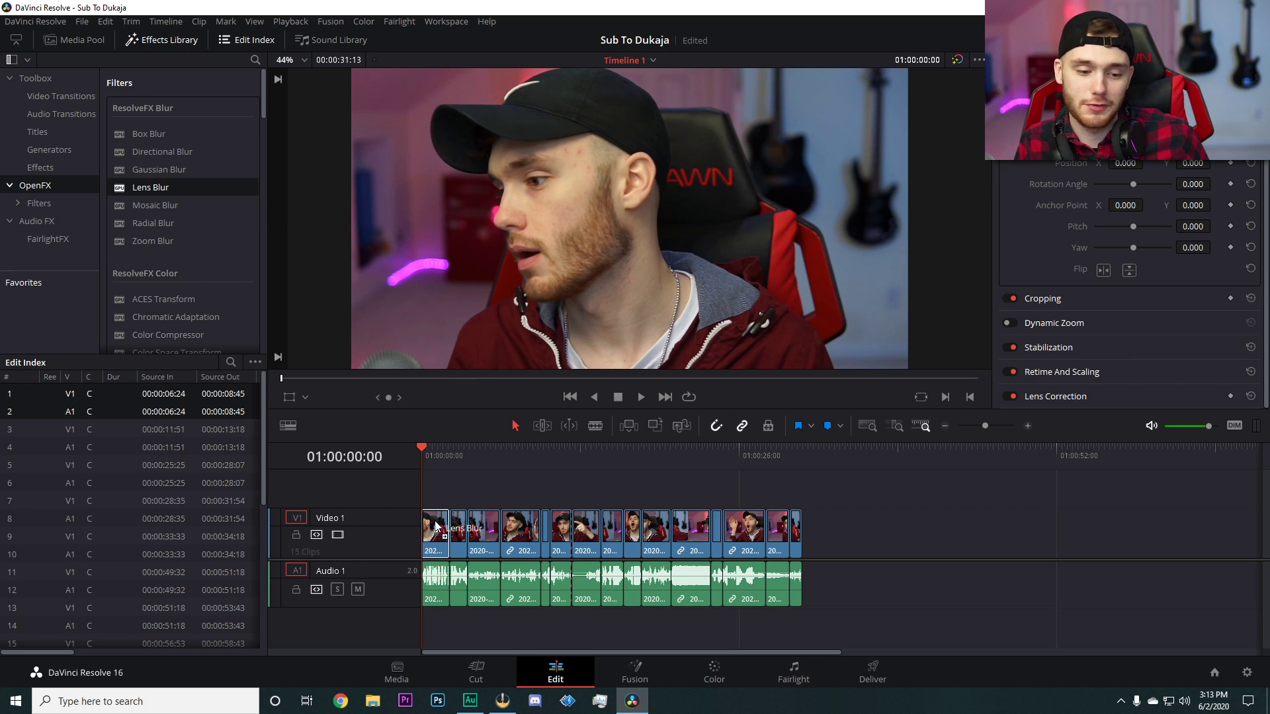
drag(499, 519, 500, 520)
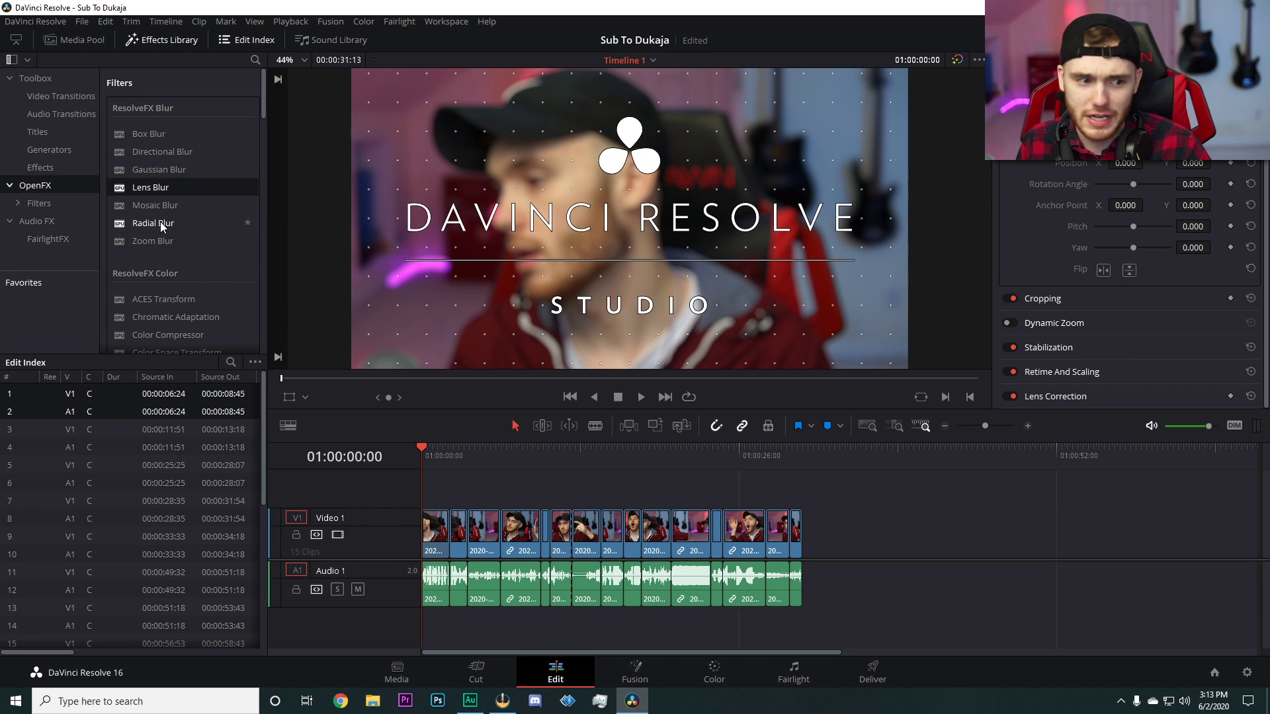
key(ctrl+z)
scroll(165, 229, down, 5)
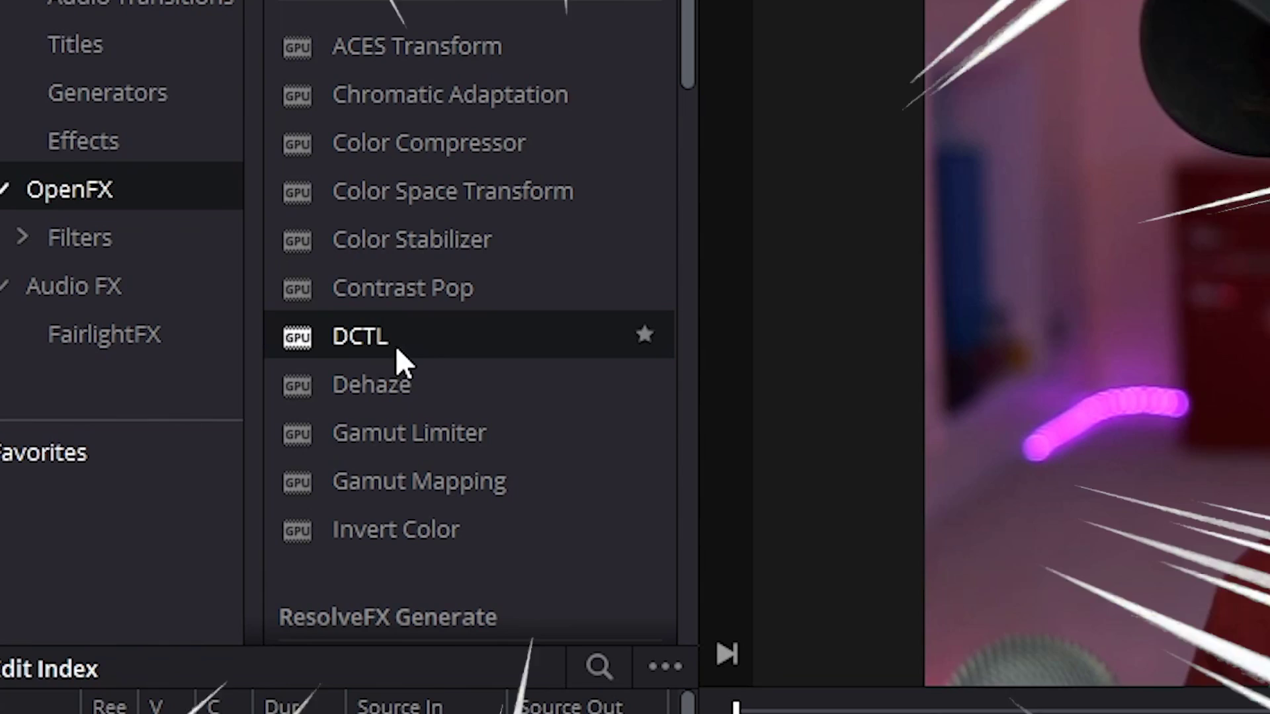
drag(415, 332, 485, 334)
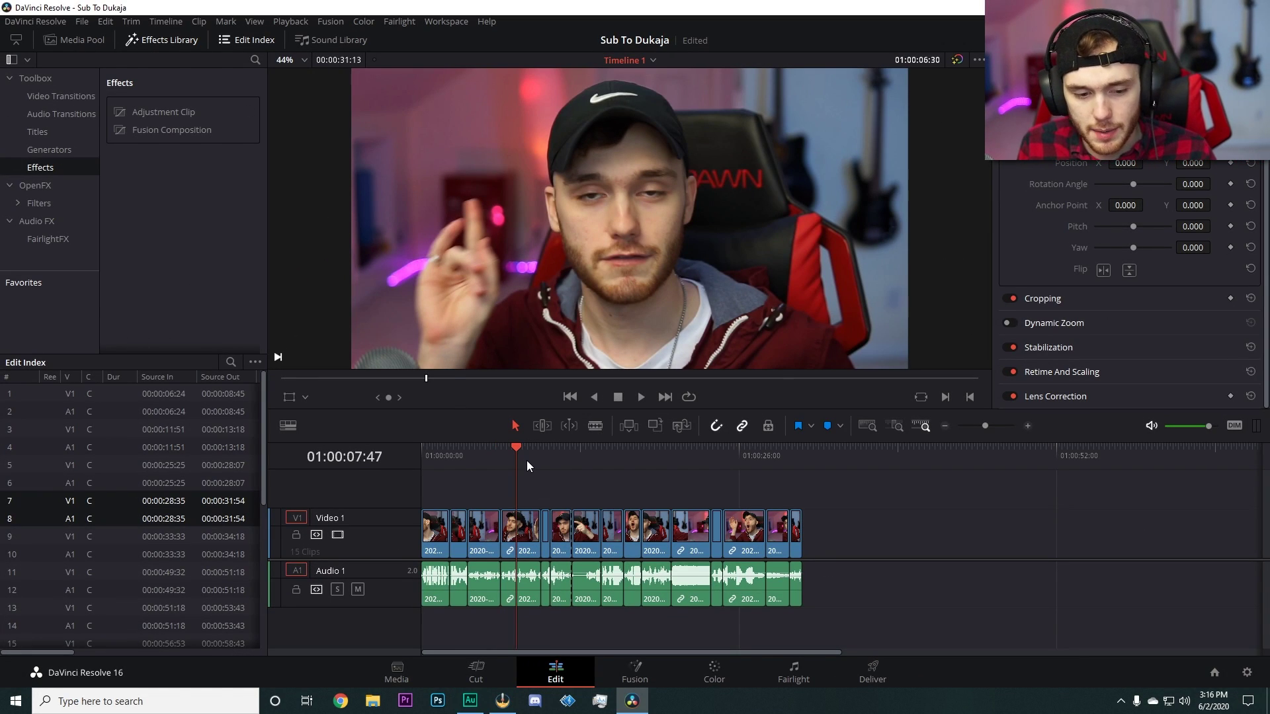
Add a Text+ title on Video 2 near 01:00:07:51 and change its text to SUB2DUK
click(501, 450)
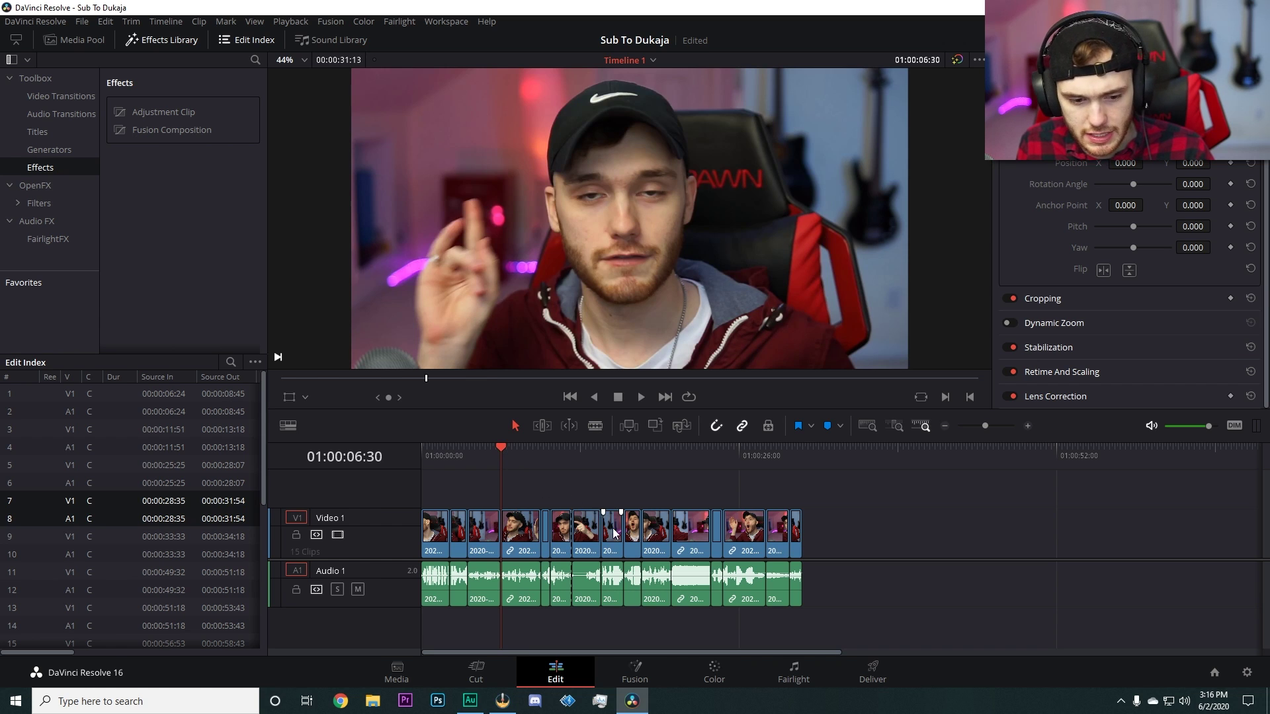
click(518, 453)
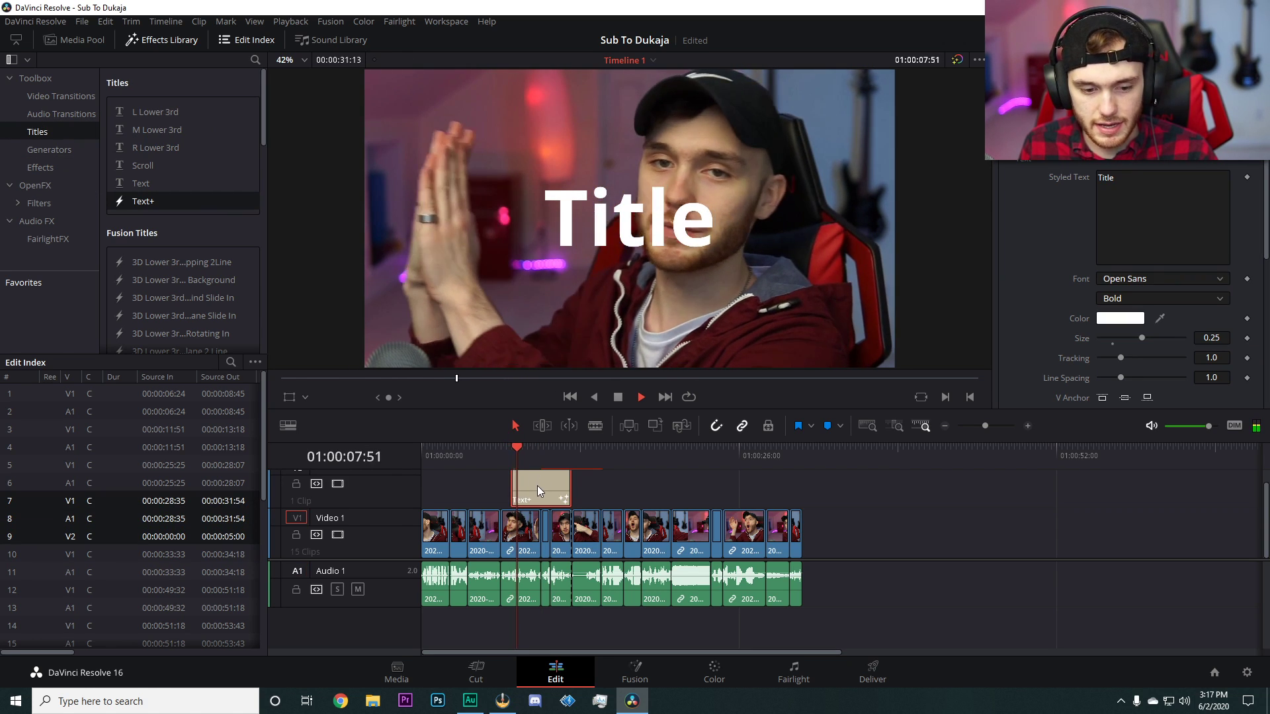
double_click(1105, 177)
key(BackSpace)
text(SUB2DUK)
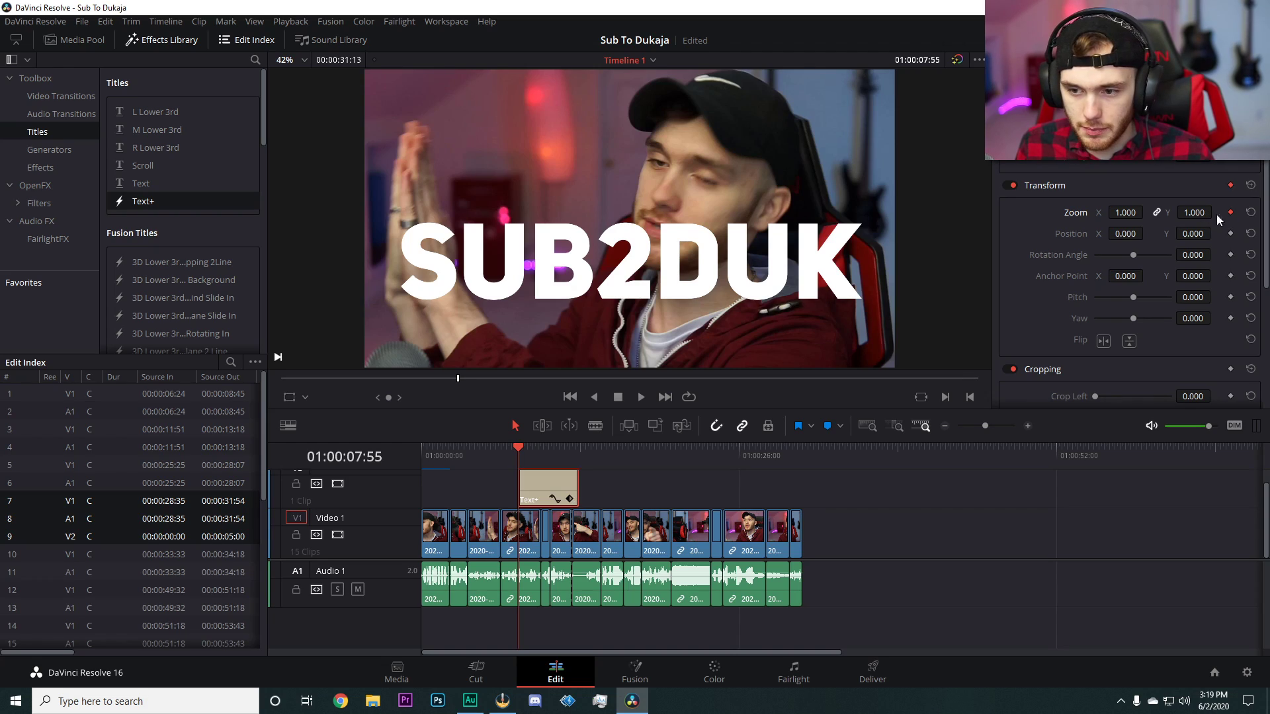
Keyframe the title's Zoom from 0 to 0.500 and its X position from -498 to -398, and preview the animation
mouse_move(1193, 212)
mouse_down()
mouse_move(1177, 218)
mouse_move(1198, 229)
mouse_up()
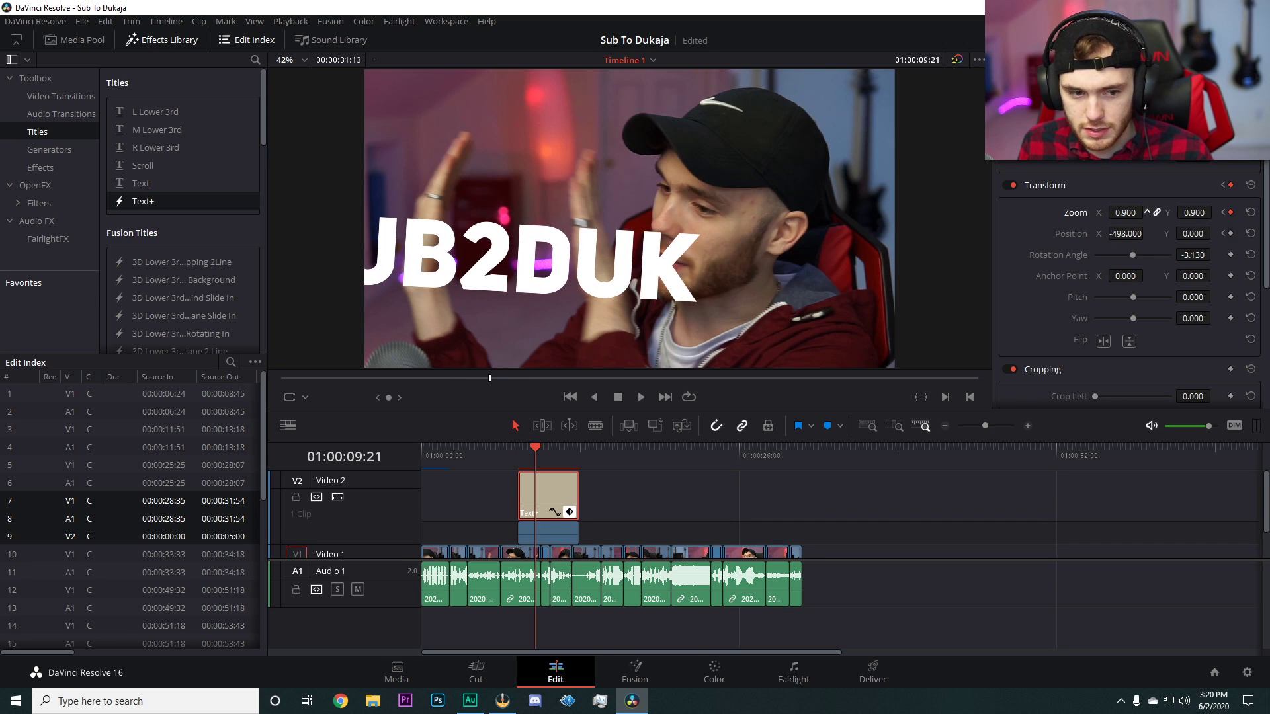
drag(1124, 212, 1147, 213)
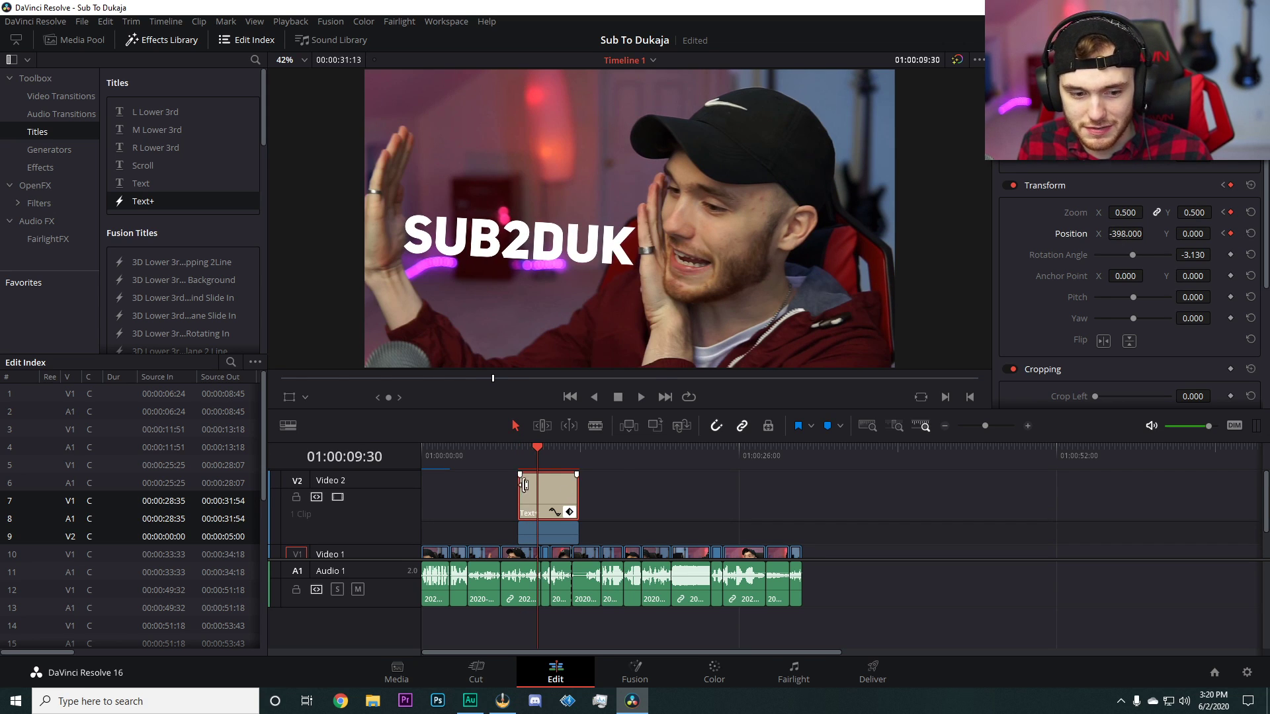
click(518, 456)
key(space)
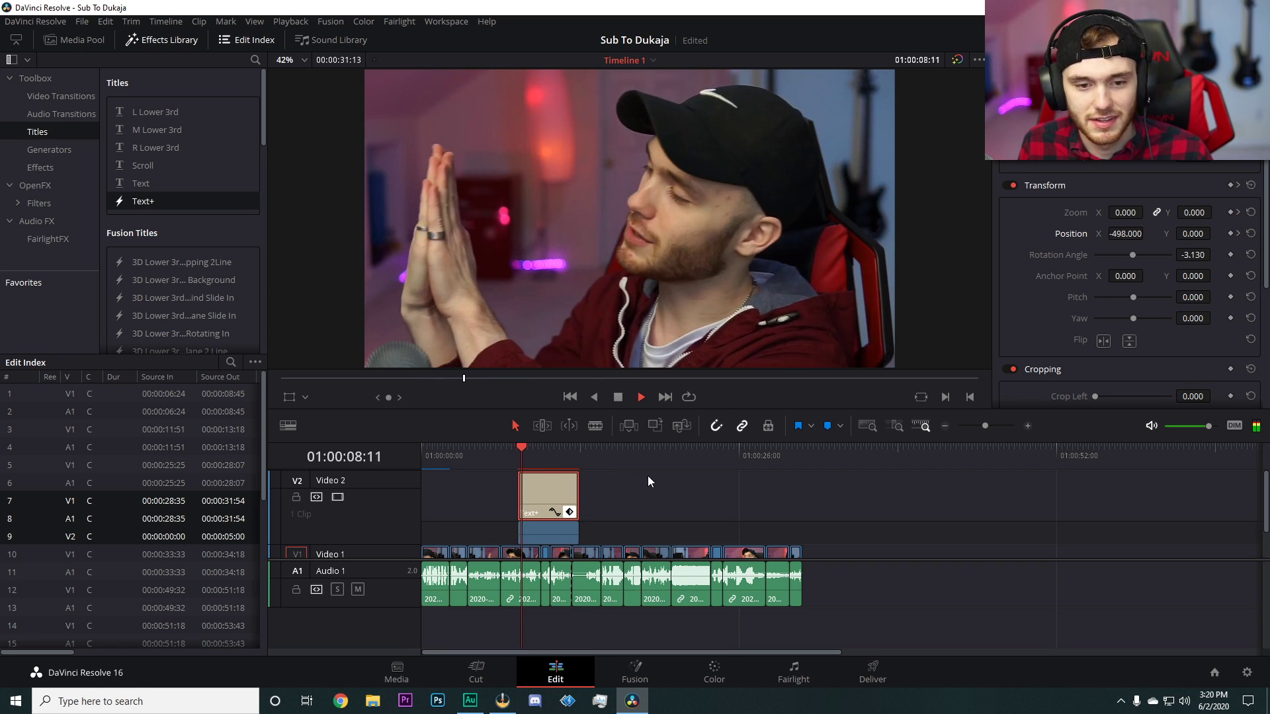
key(space)
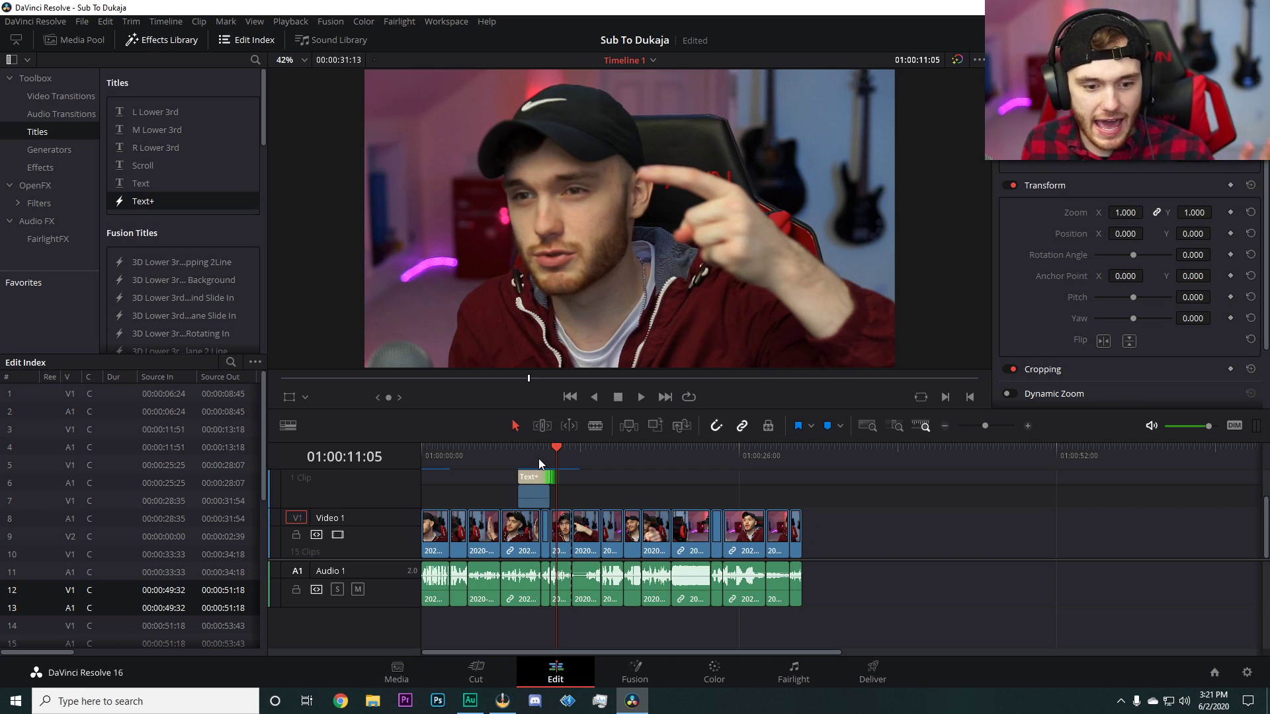
Check the clips following the title for a spot to place an effect, ending near 01:00:12:24
click(538, 458)
click(553, 454)
click(602, 455)
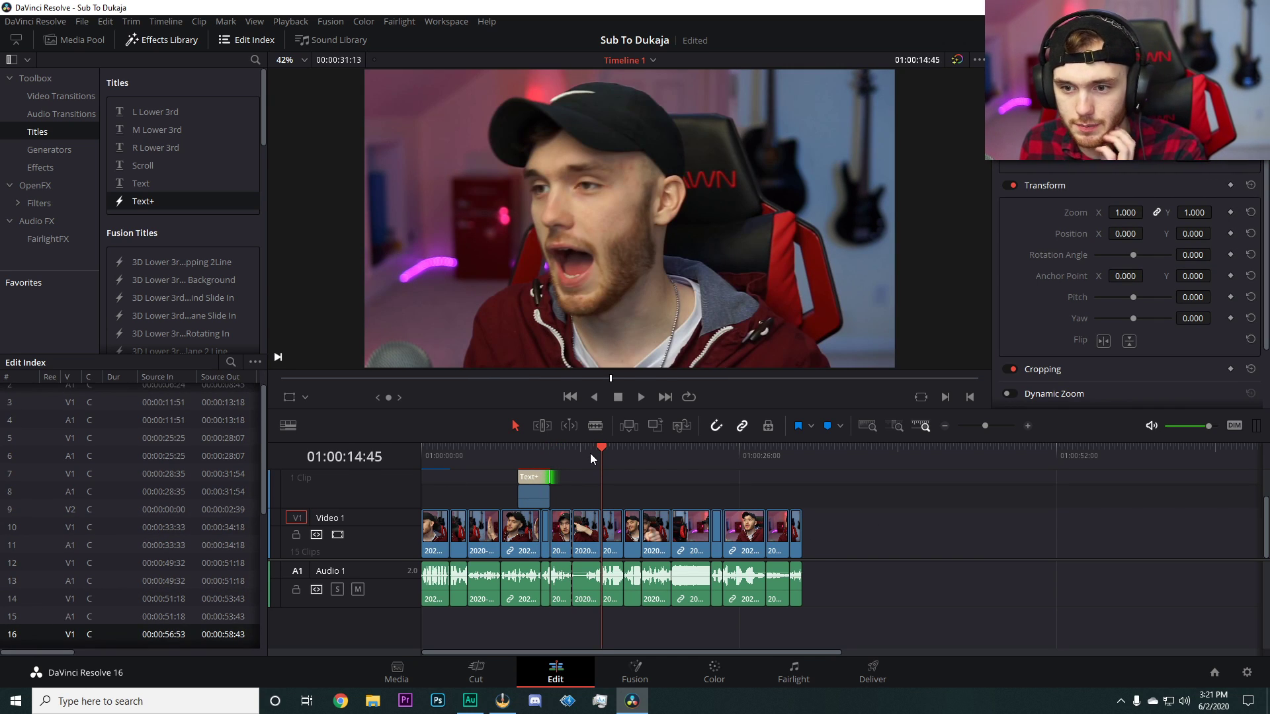
click(570, 455)
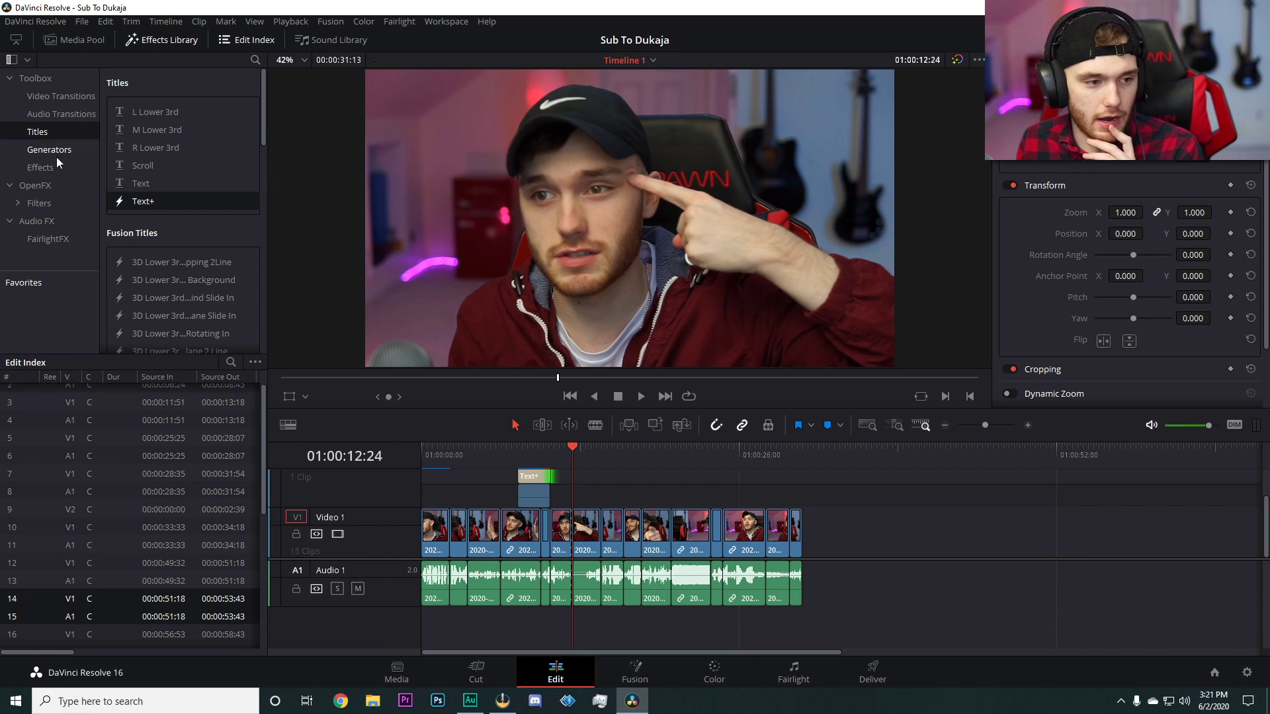
Find the ResolveFX Warp filters and apply Vortex to the recording clip directly after the title
click(34, 169)
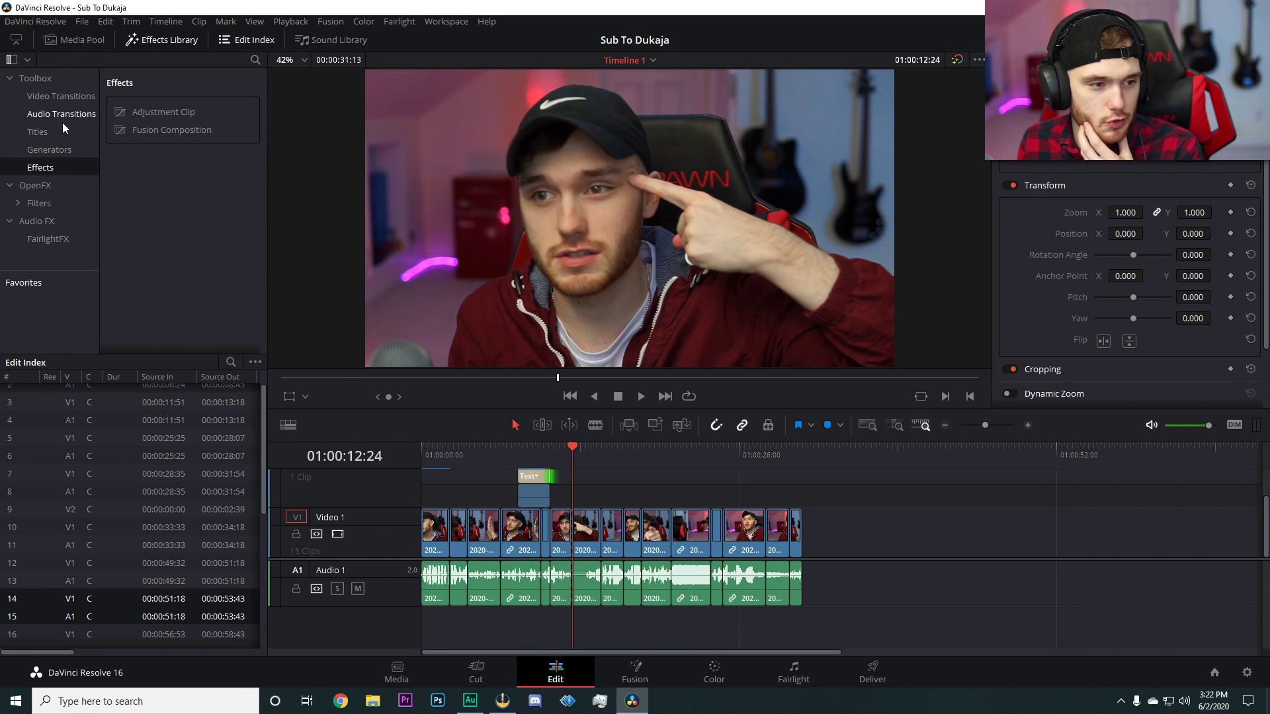
click(39, 203)
scroll(170, 229, down, 3)
click(255, 59)
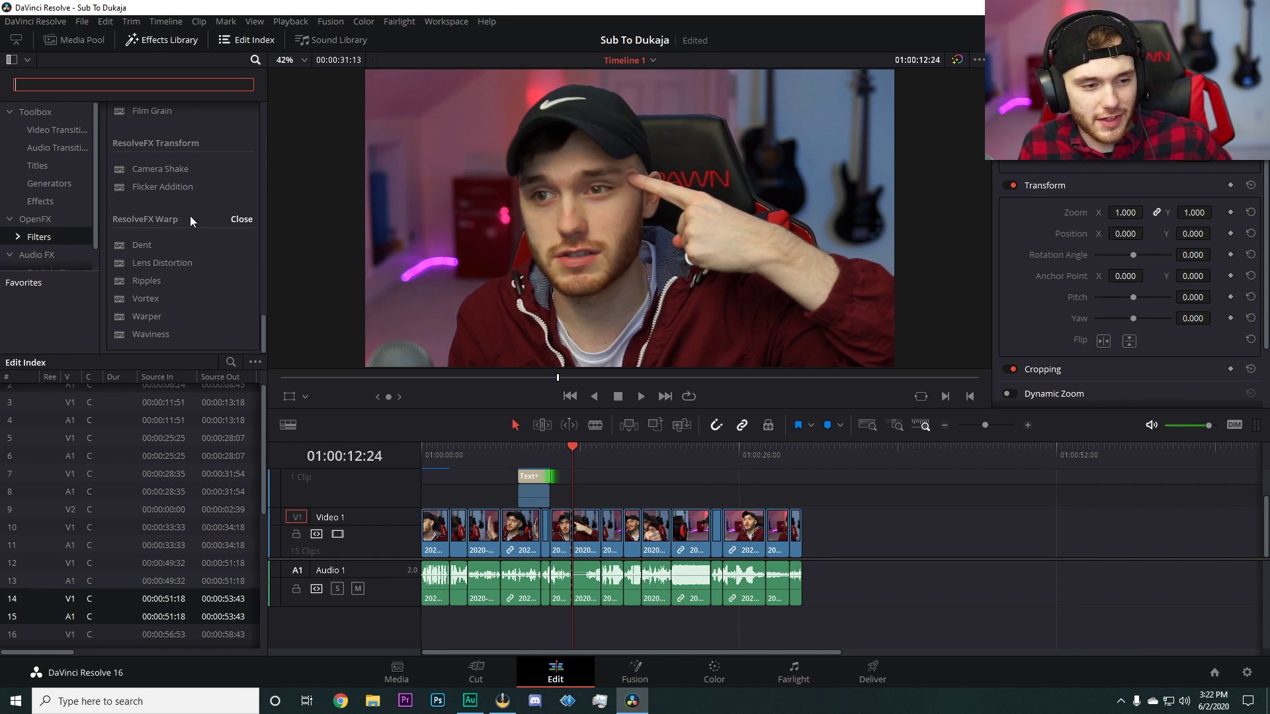
scroll(189, 216, down, 3)
drag(141, 245, 562, 534)
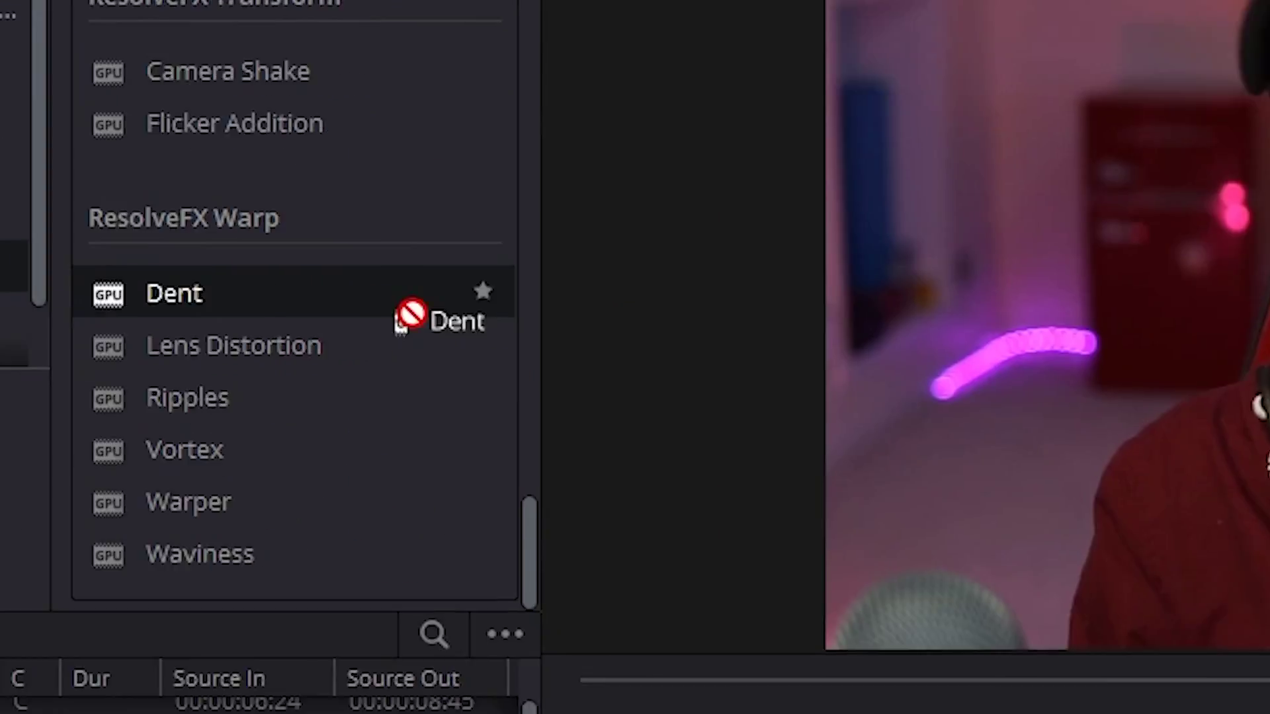
drag(592, 355, 602, 362)
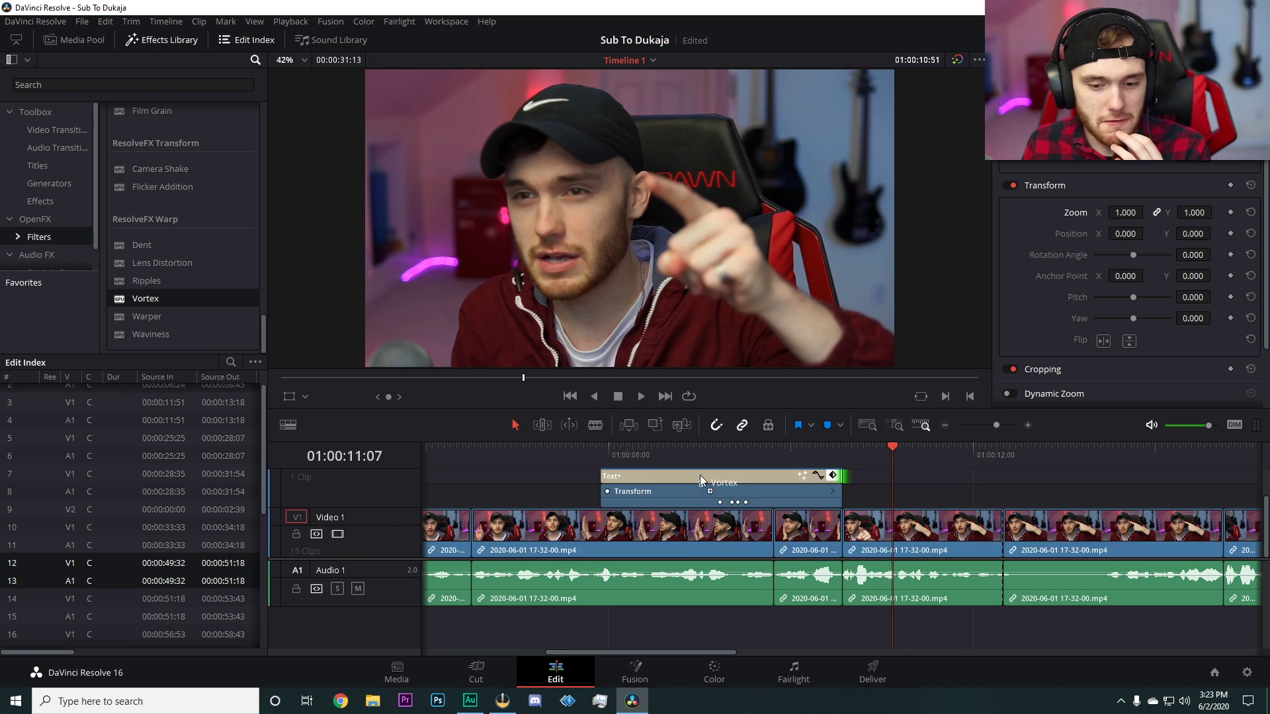
click(865, 511)
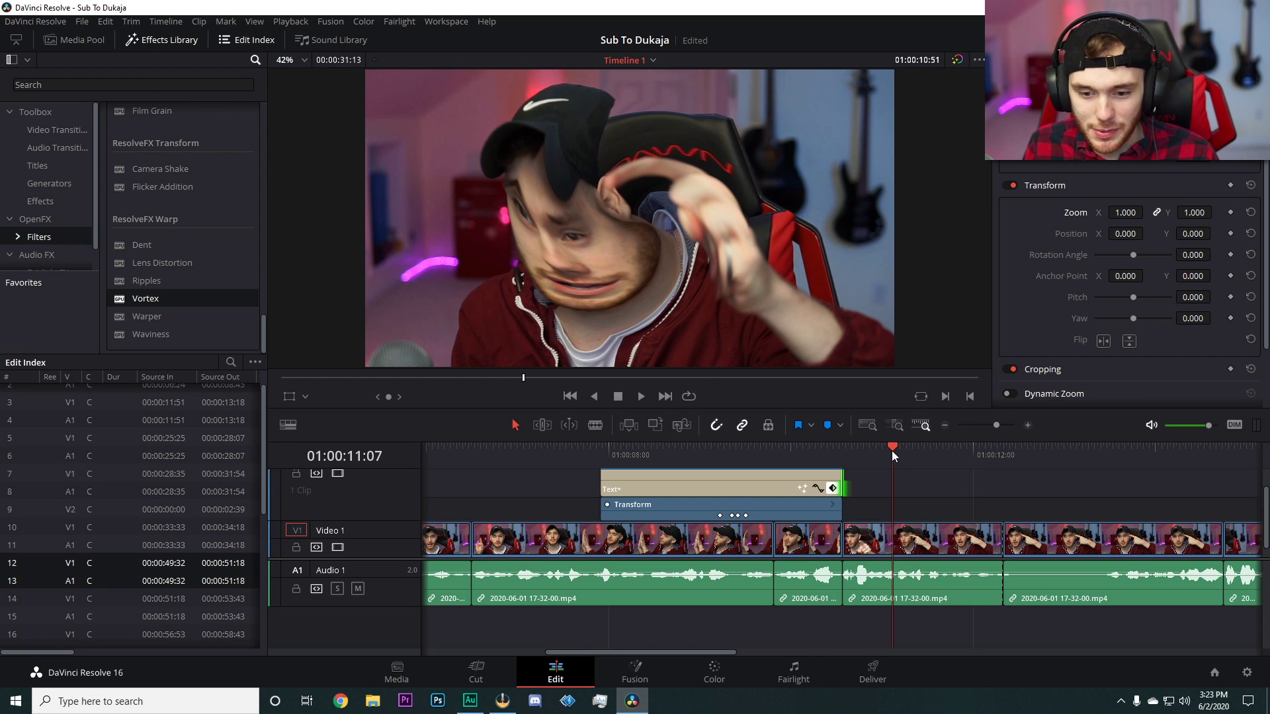
Keyframe the Vortex size from 0 to 0.288 on that clip and preview the distortion
drag(1057, 680, 1018, 684)
drag(869, 454, 858, 453)
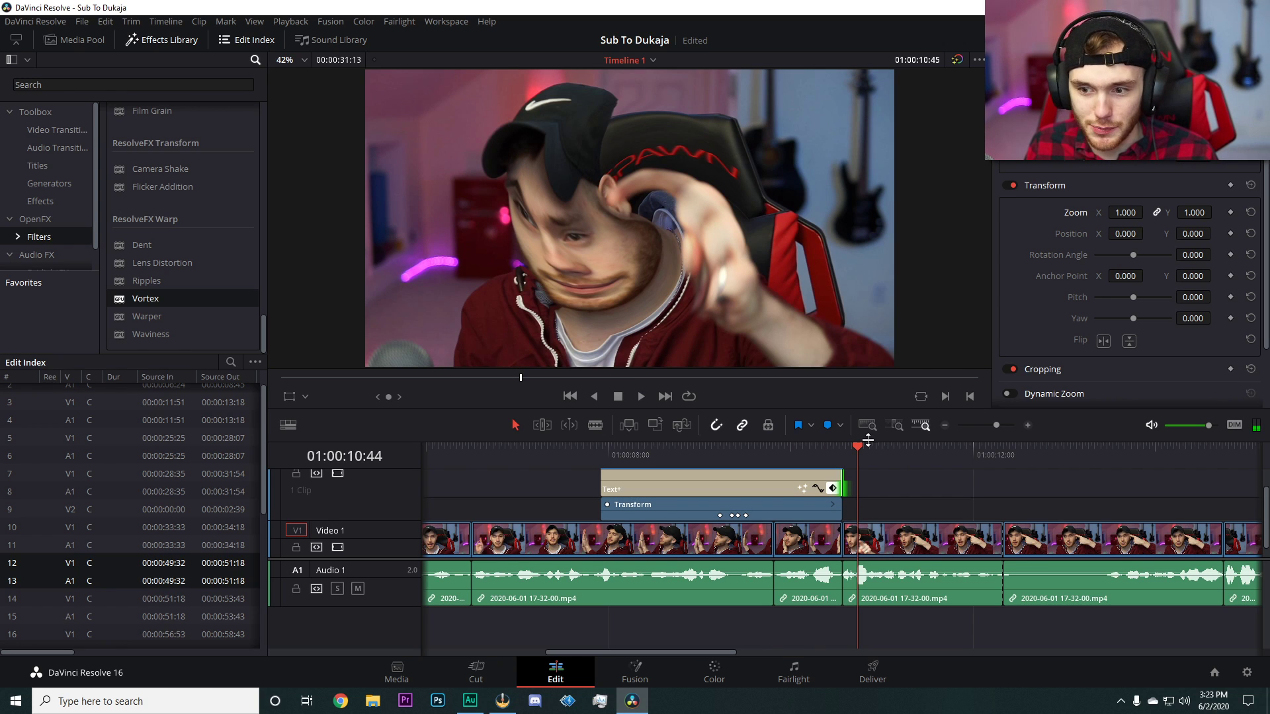
drag(865, 446, 891, 451)
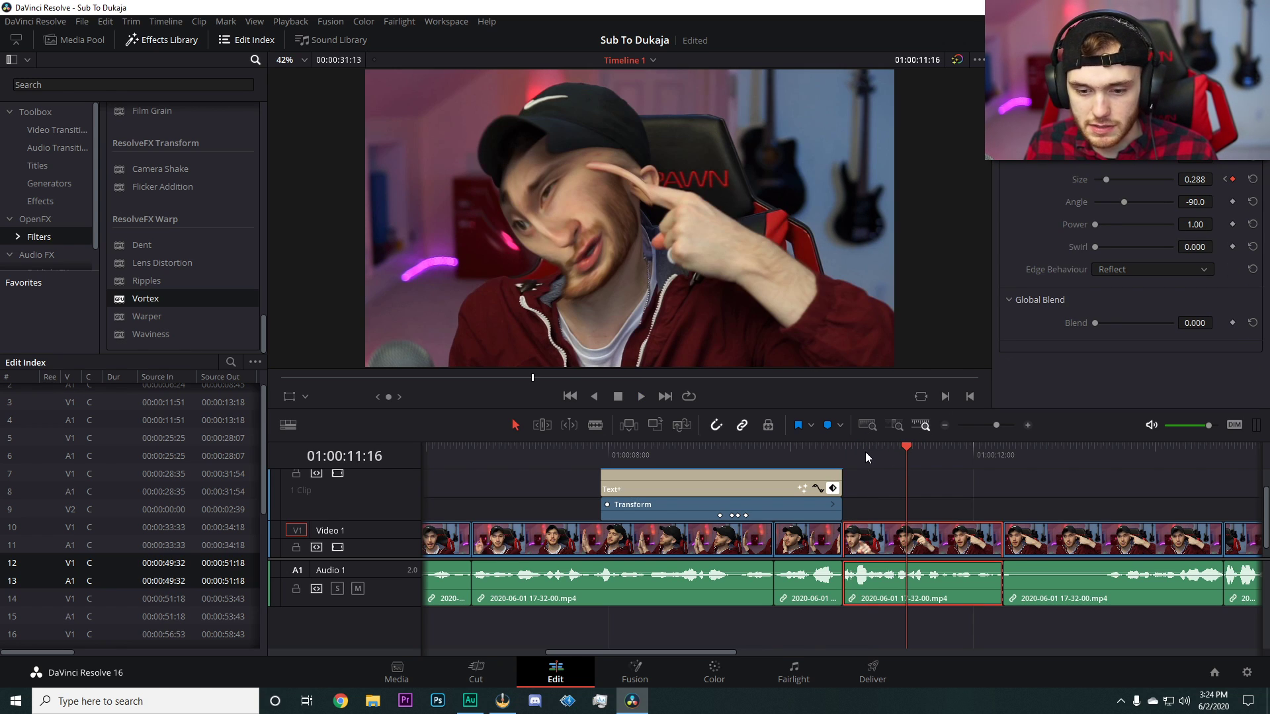
click(865, 452)
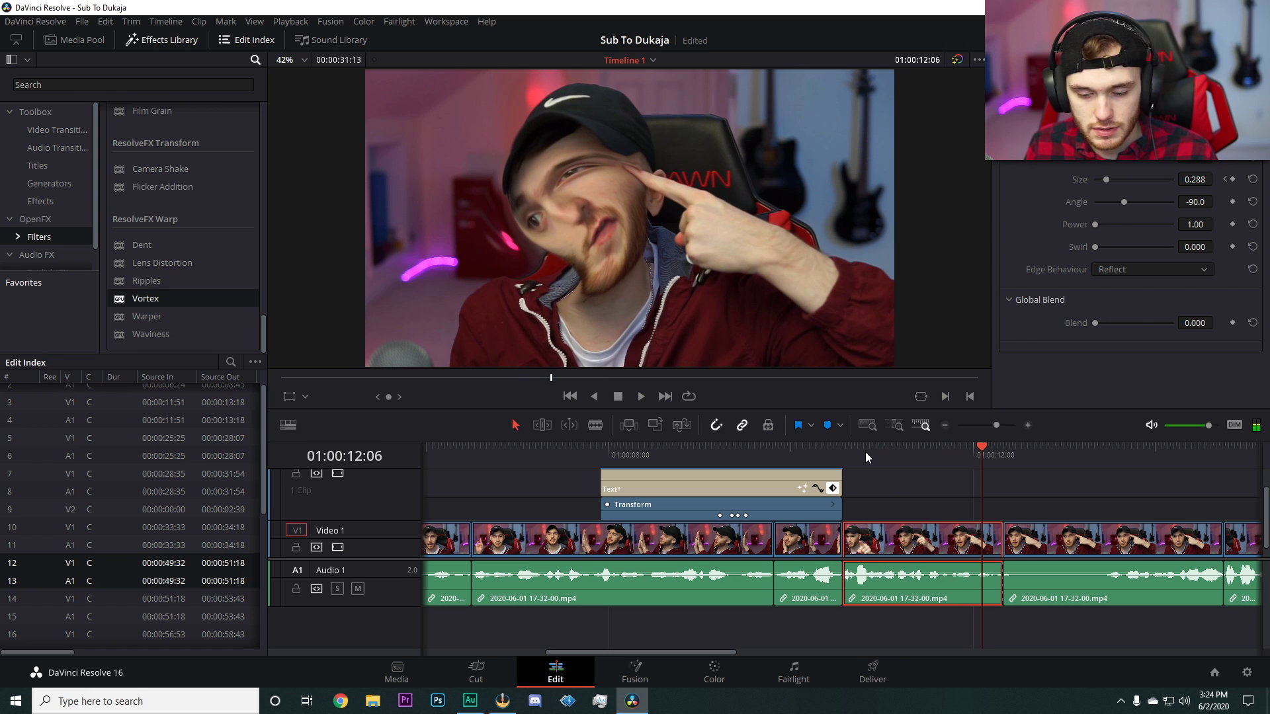
click(864, 451)
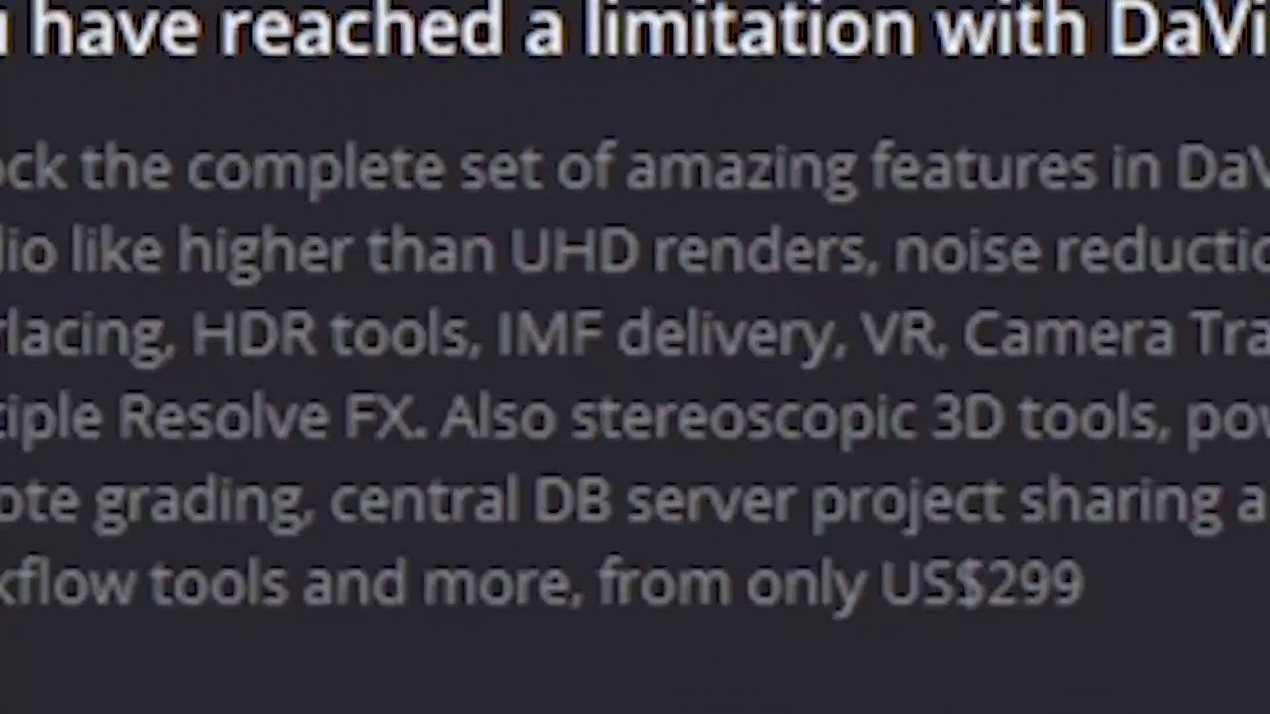
click(706, 490)
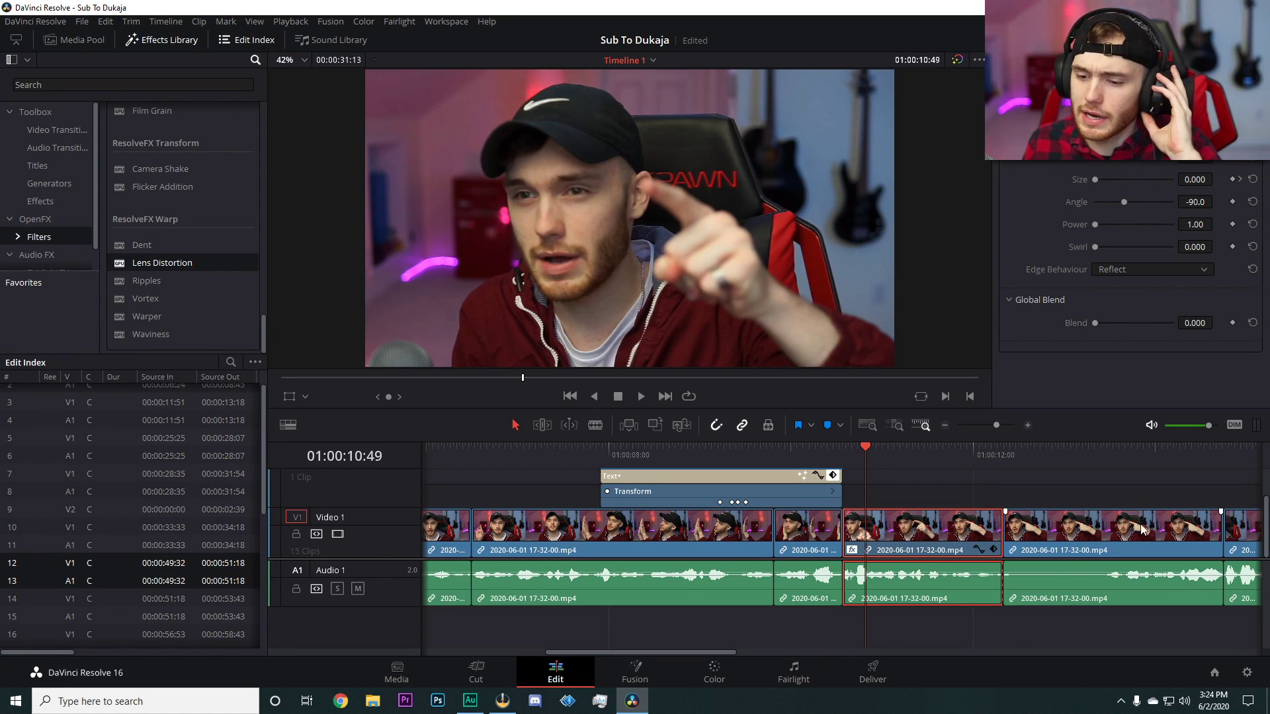
Try the Echo audio effect on the clip starting just after 01:00:14:36 and play the clip back
click(1210, 458)
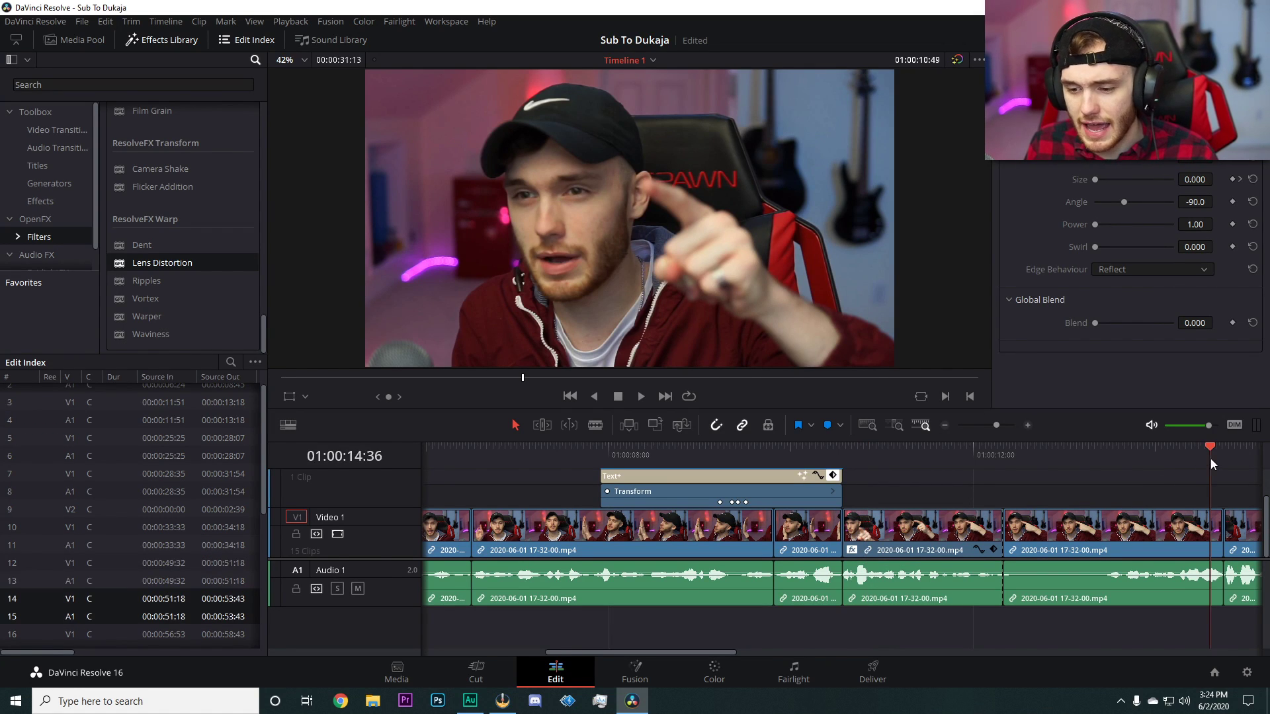
click(36, 254)
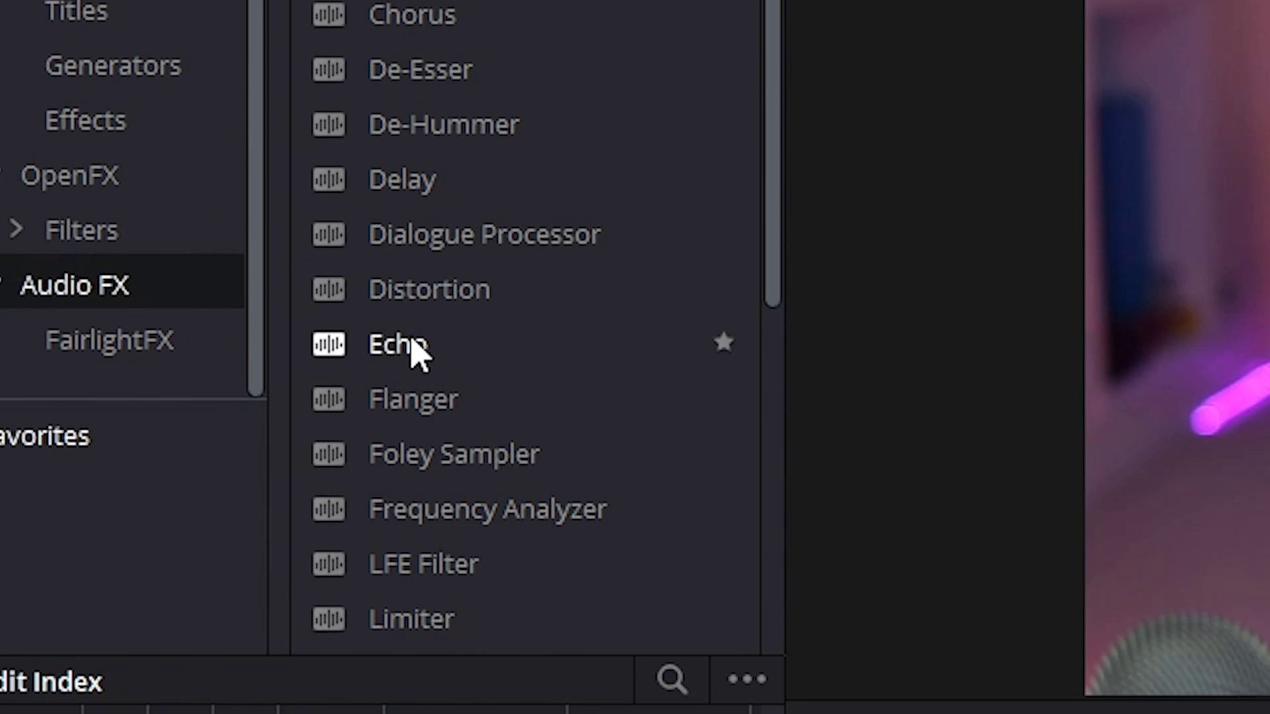
drag(304, 308, 648, 433)
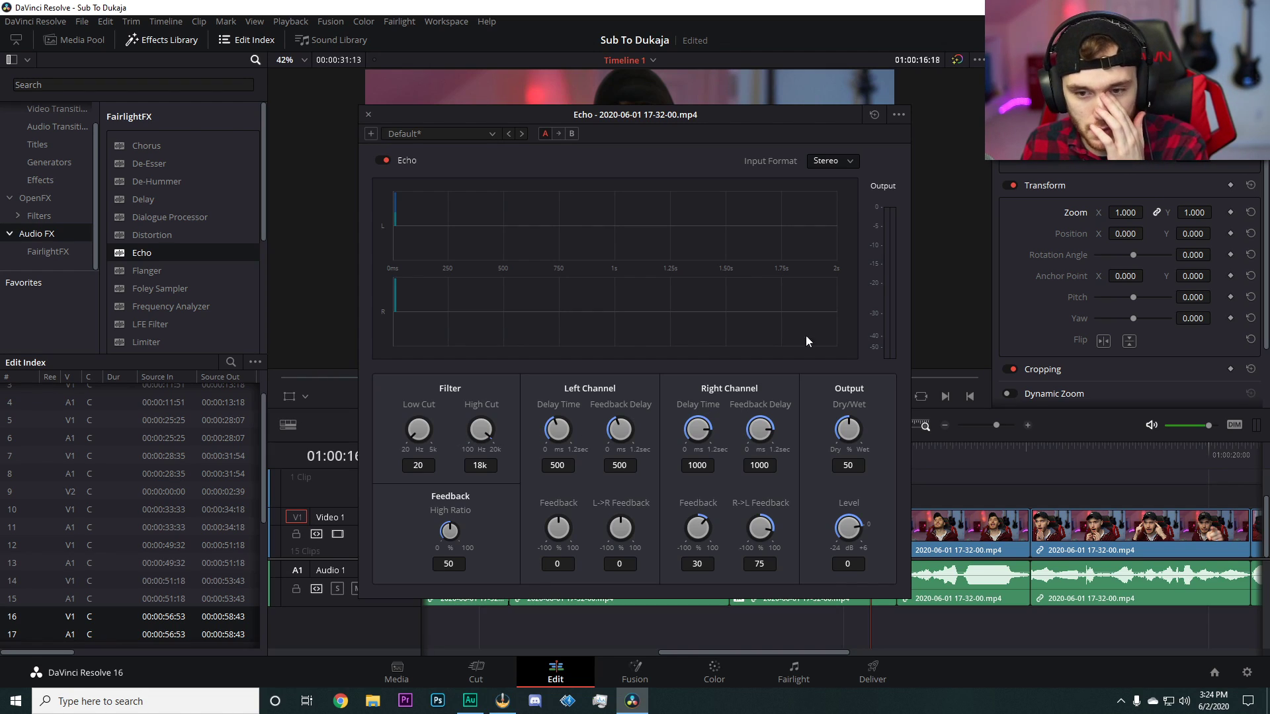
click(368, 114)
click(734, 444)
key(space)
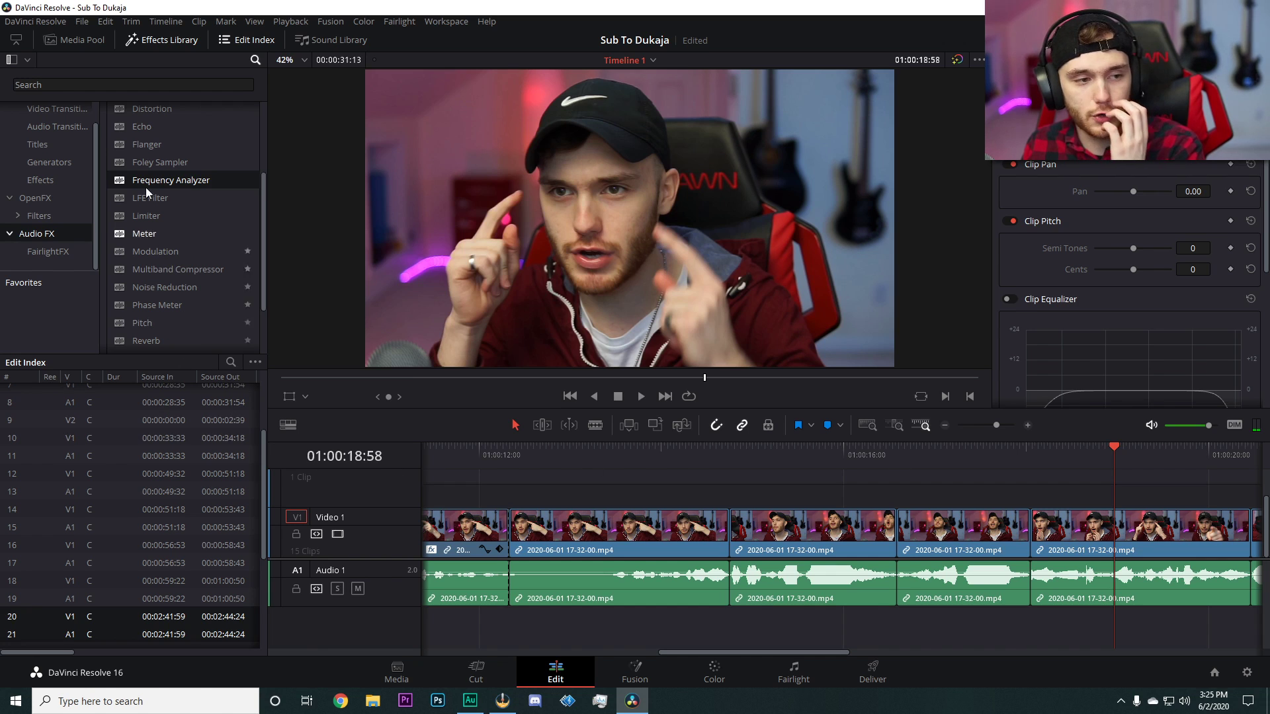
Place Anime Zoom Greenscreen.mp4 on Video 2 above the recording, starting near 01:00:19:30
drag(369, 339, 972, 499)
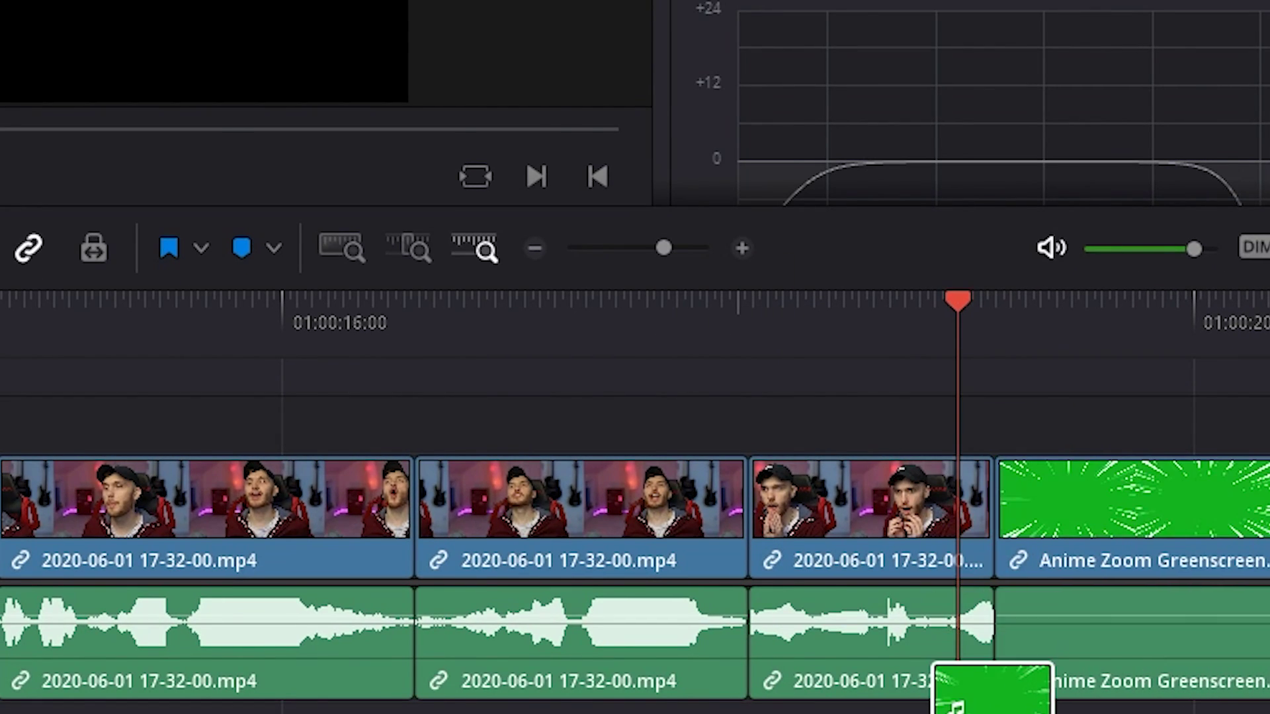
drag(985, 430, 986, 429)
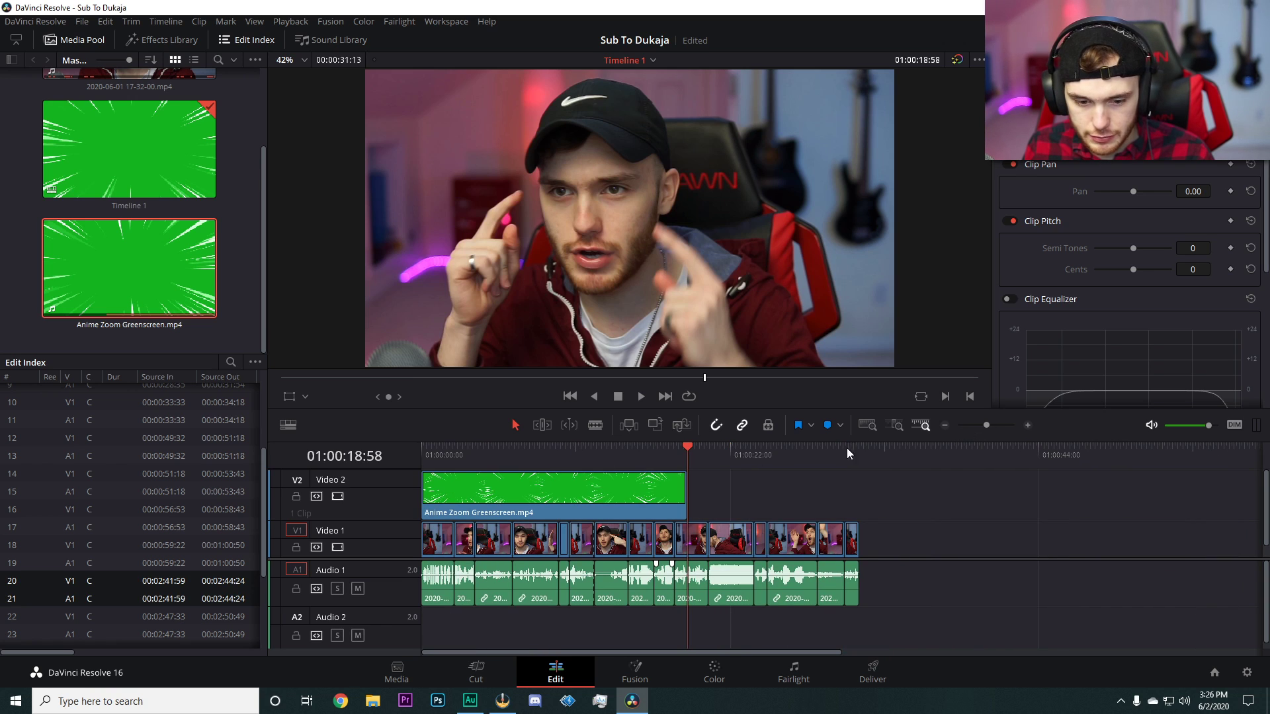
drag(685, 491, 769, 490)
click(710, 502)
key(space)
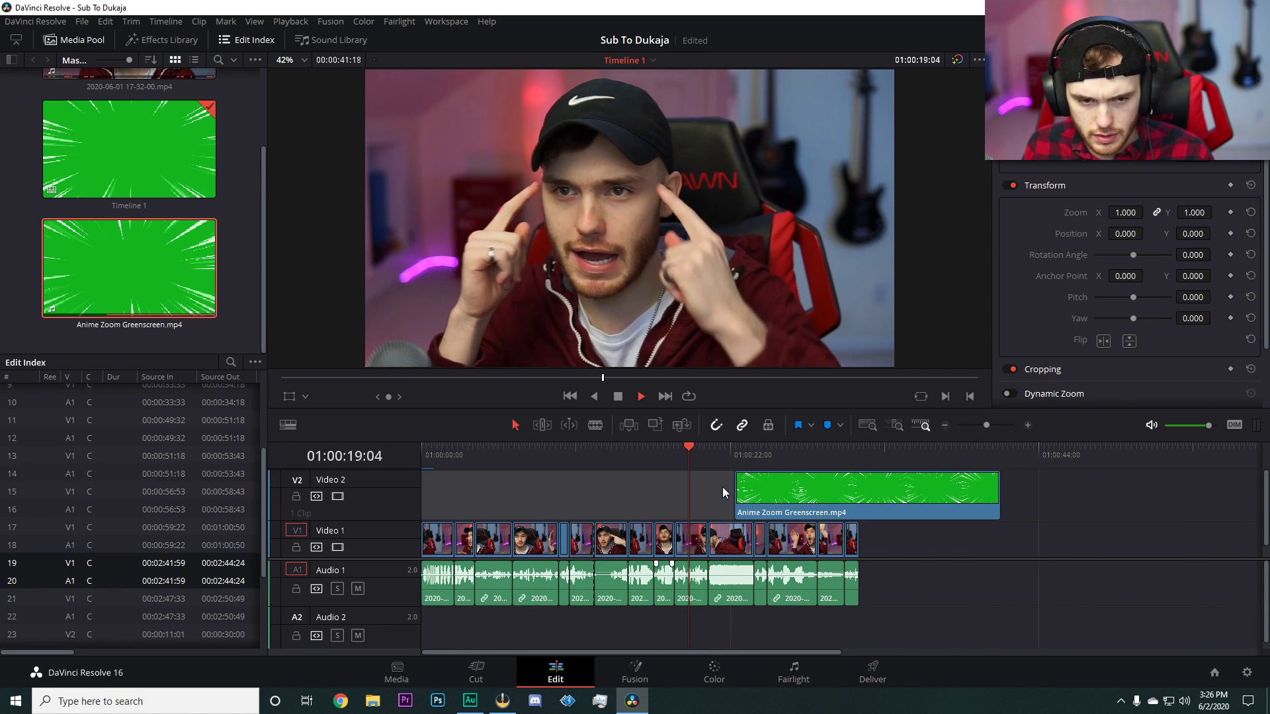
key(ctrl+z)
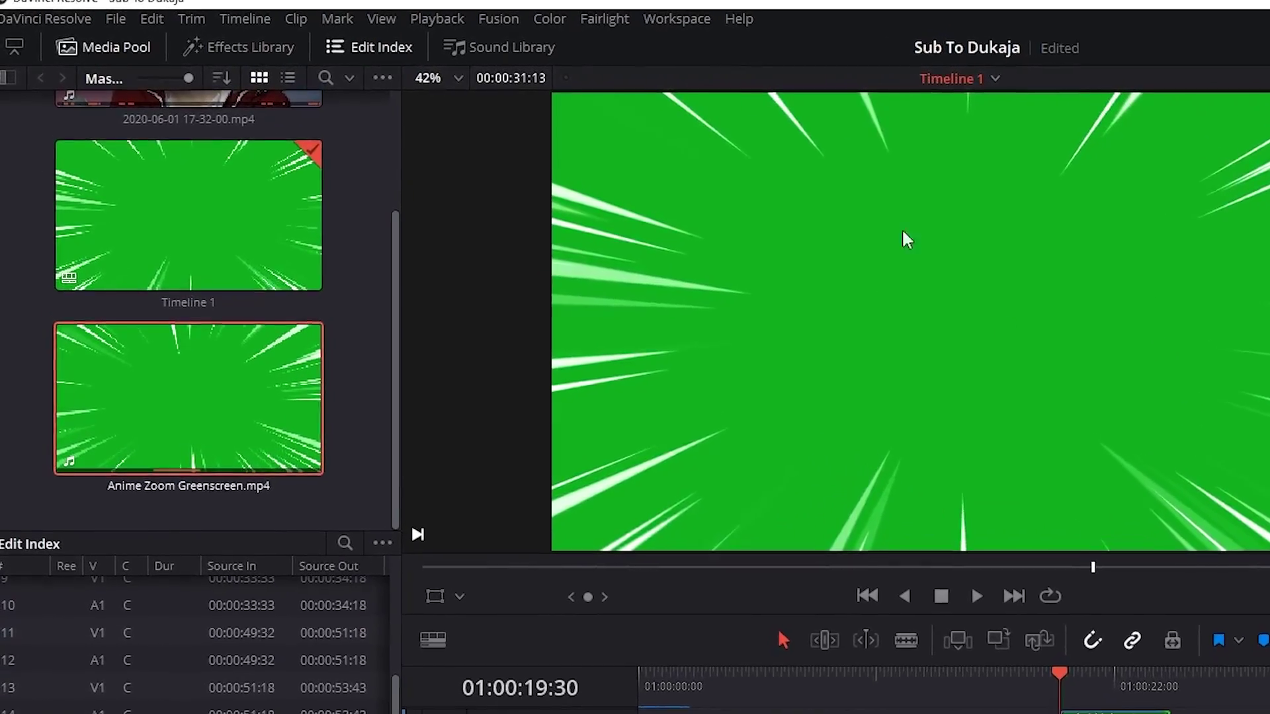
Browse the OpenFX filters and try Chromatic Aberration on the Anime Zoom Greenscreen clip, declining the Studio upgrade
click(267, 51)
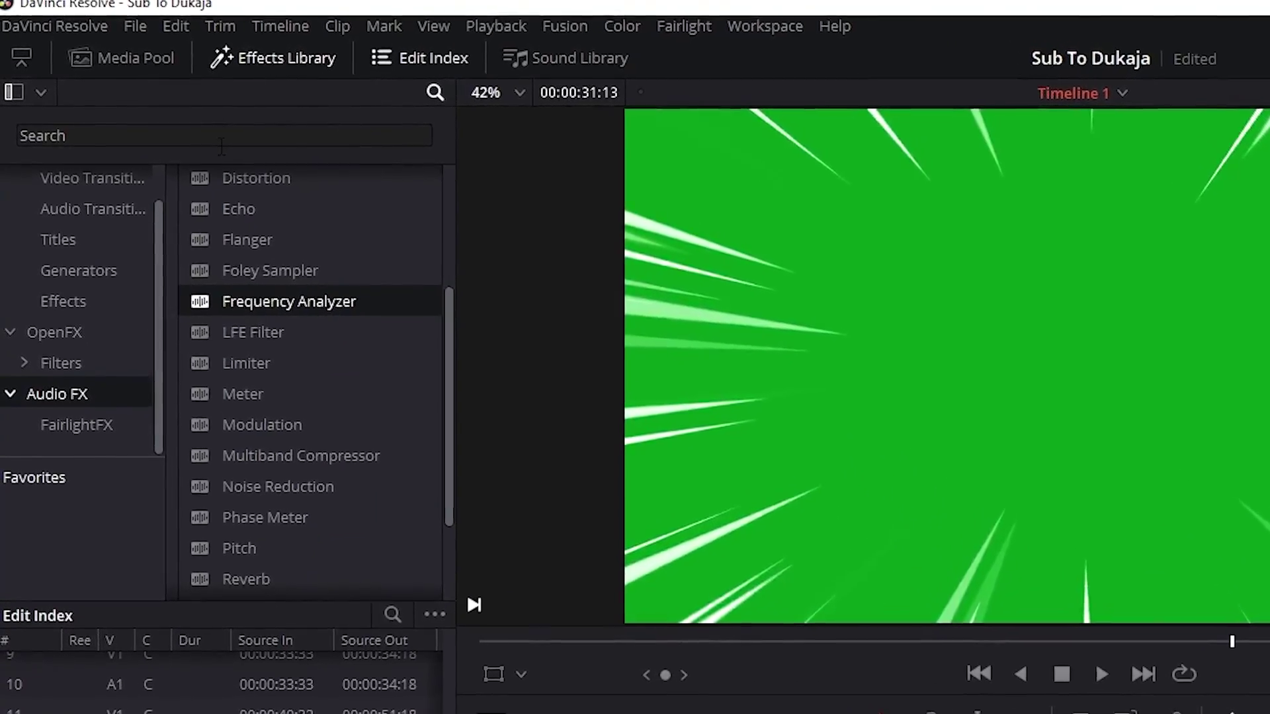
click(64, 410)
scroll(312, 513, down, 5)
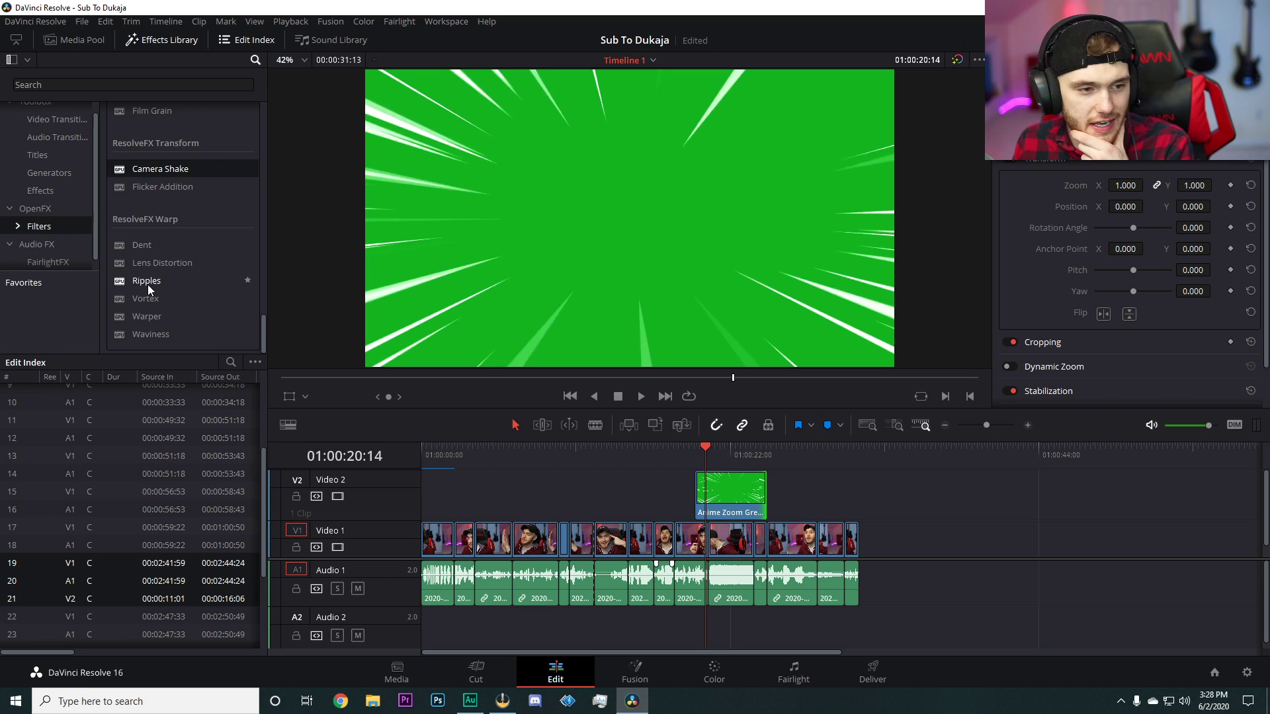
scroll(158, 289, down, 3)
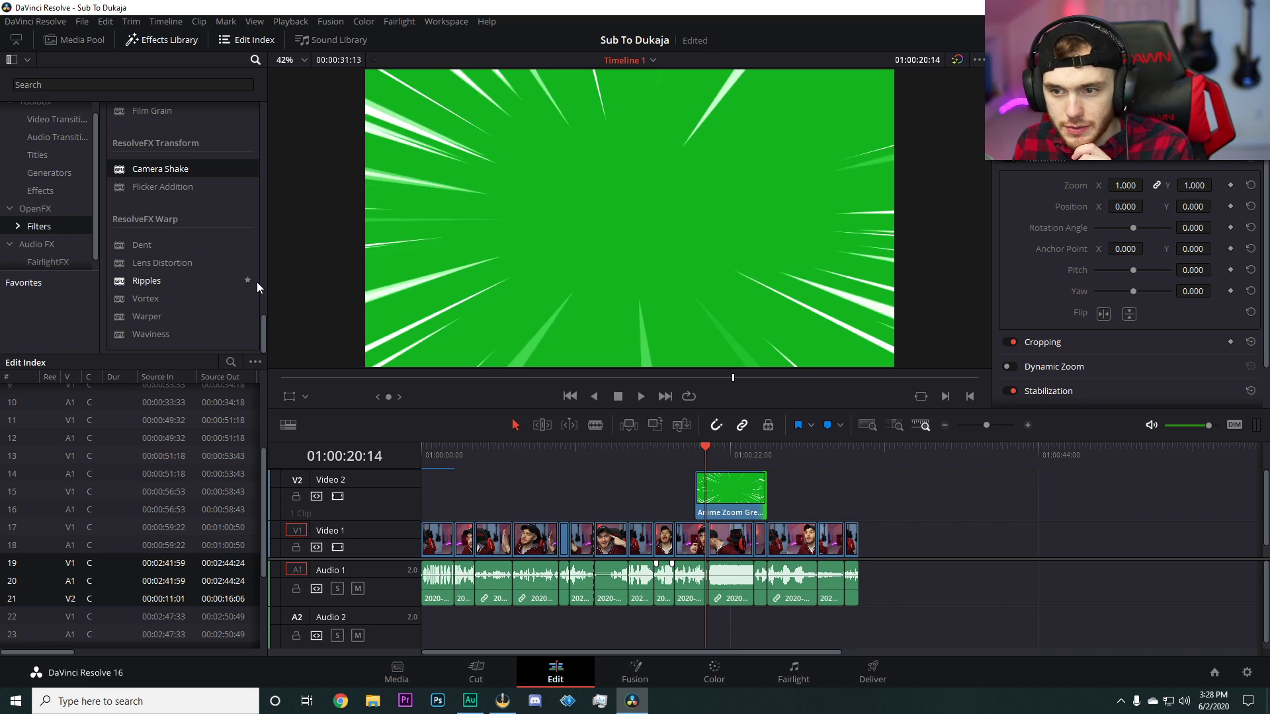
scroll(175, 267, up, 12)
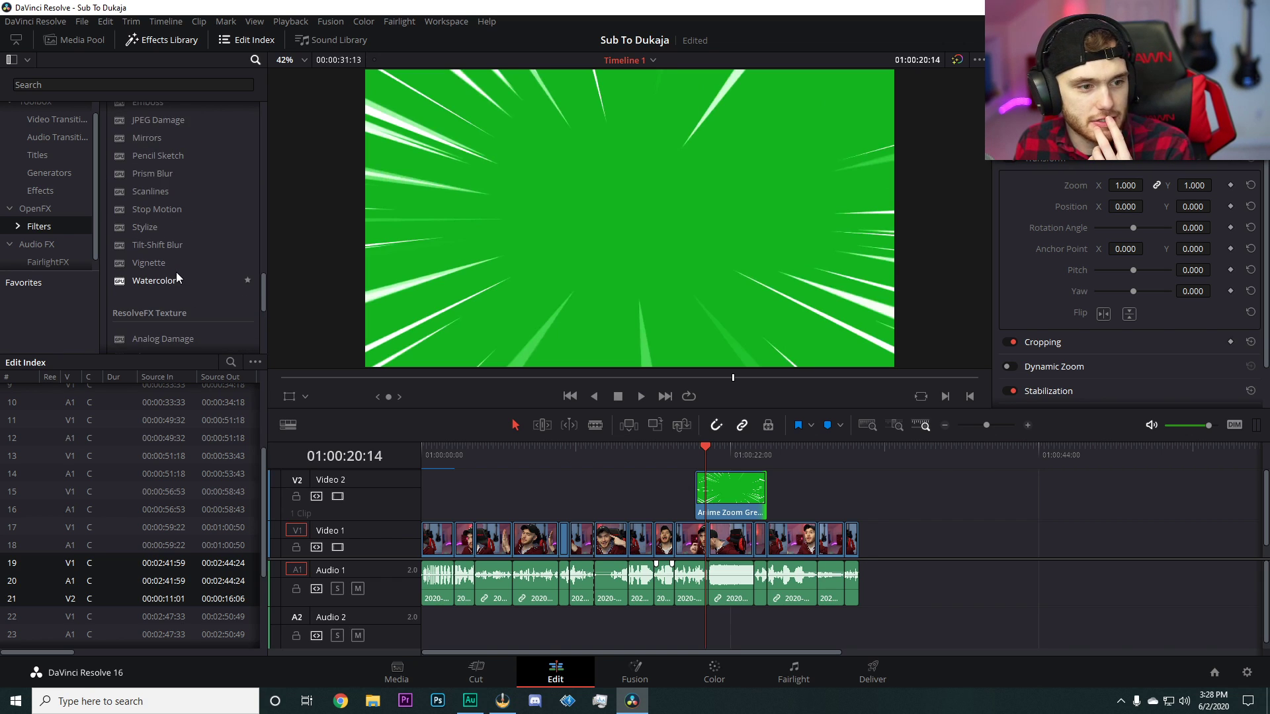
scroll(176, 271, up, 3)
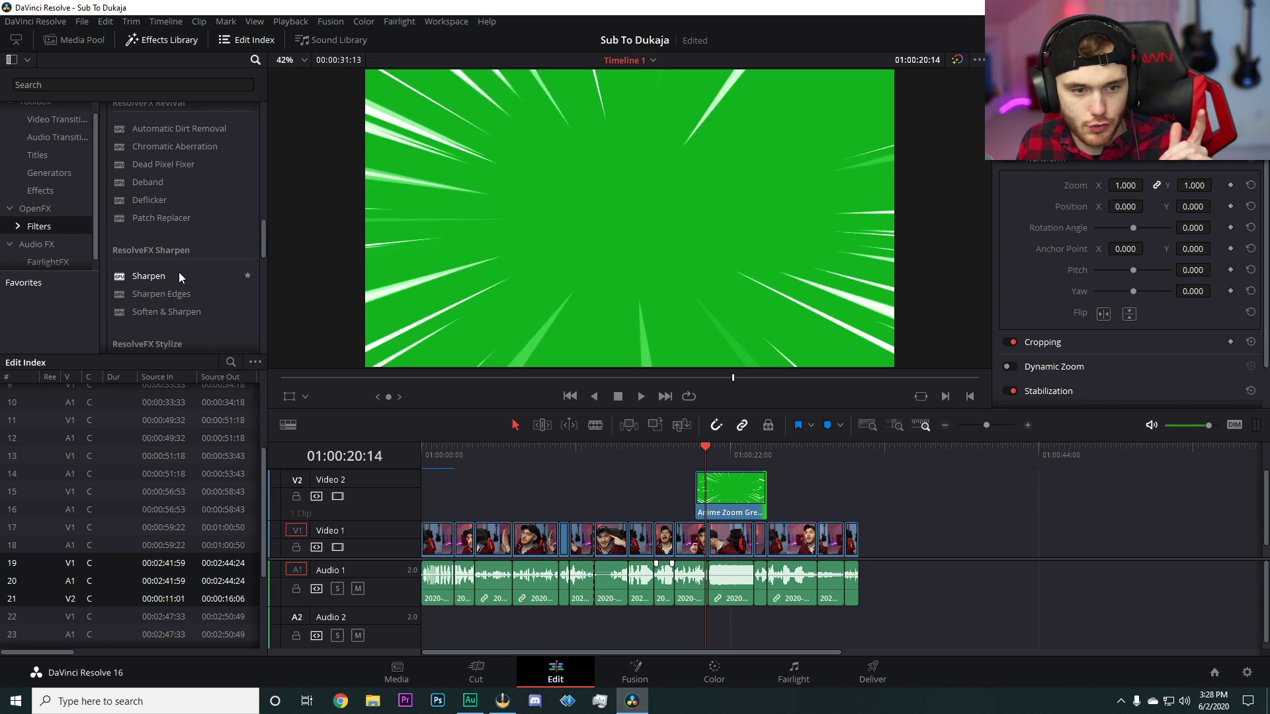
scroll(179, 271, up, 2)
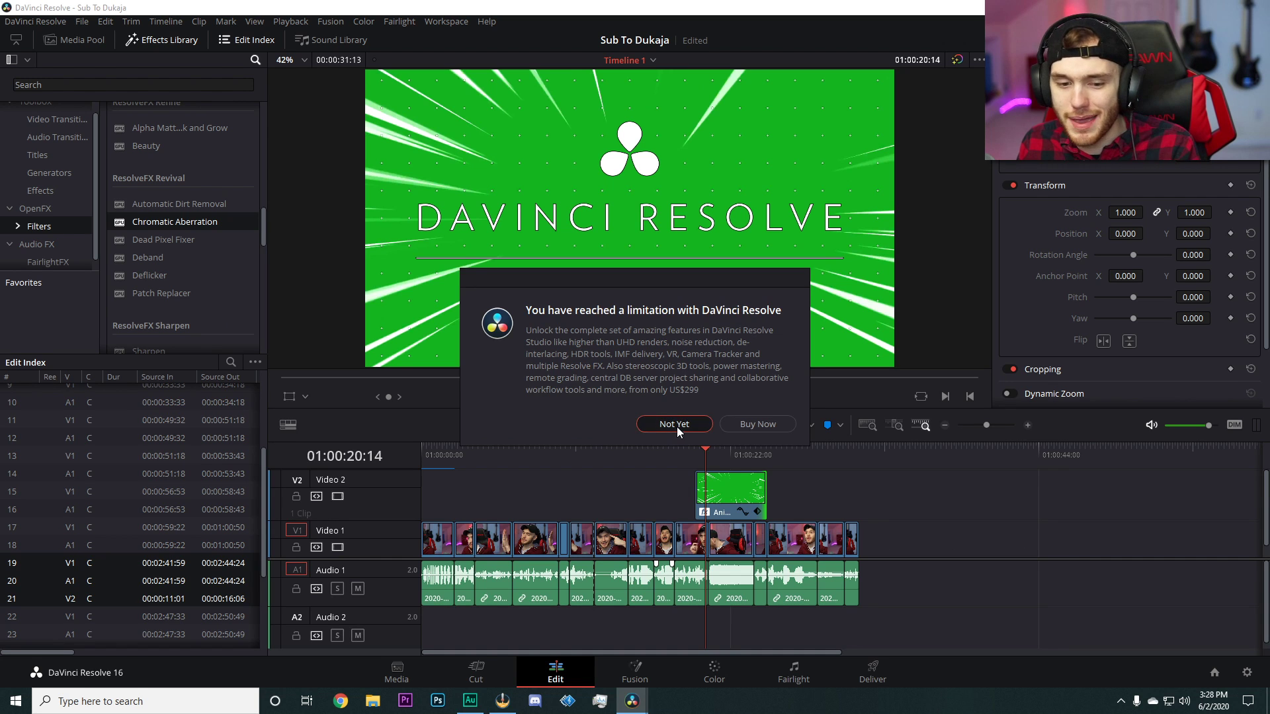
click(698, 504)
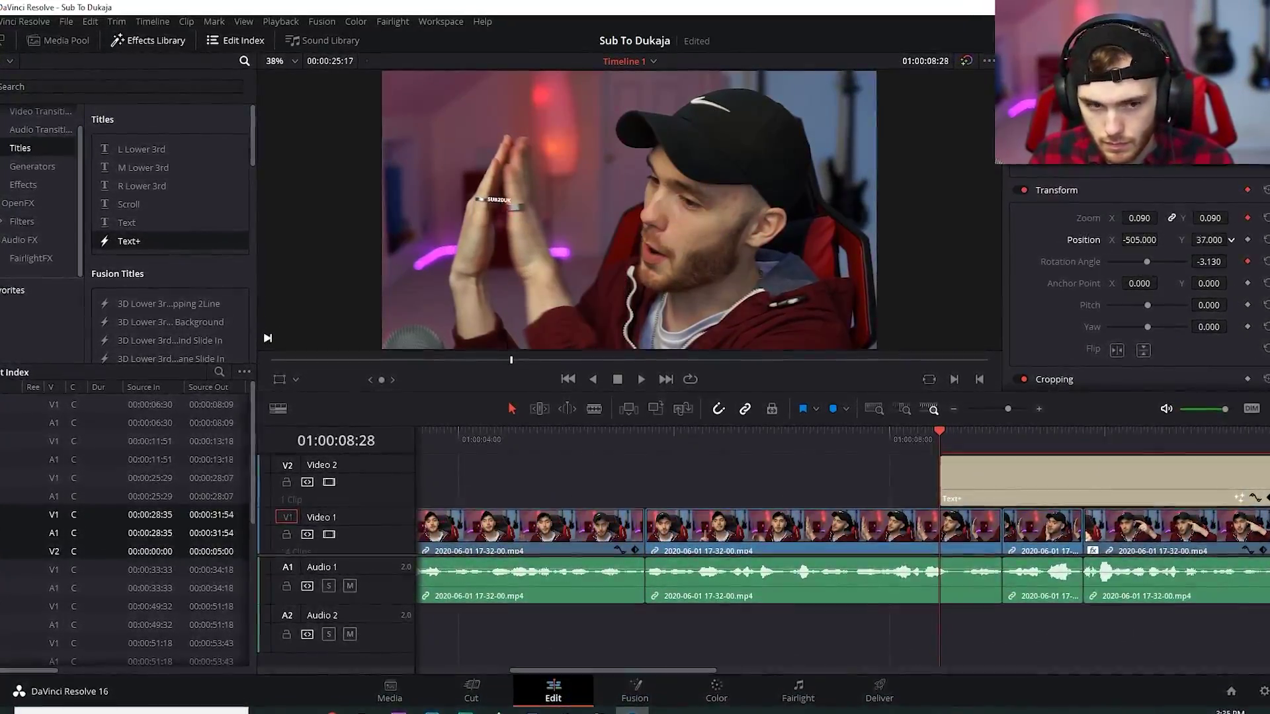
Play back the edit from the title at 01:00:08:28 and again from the short clips after 01:00:16:00
key(space)
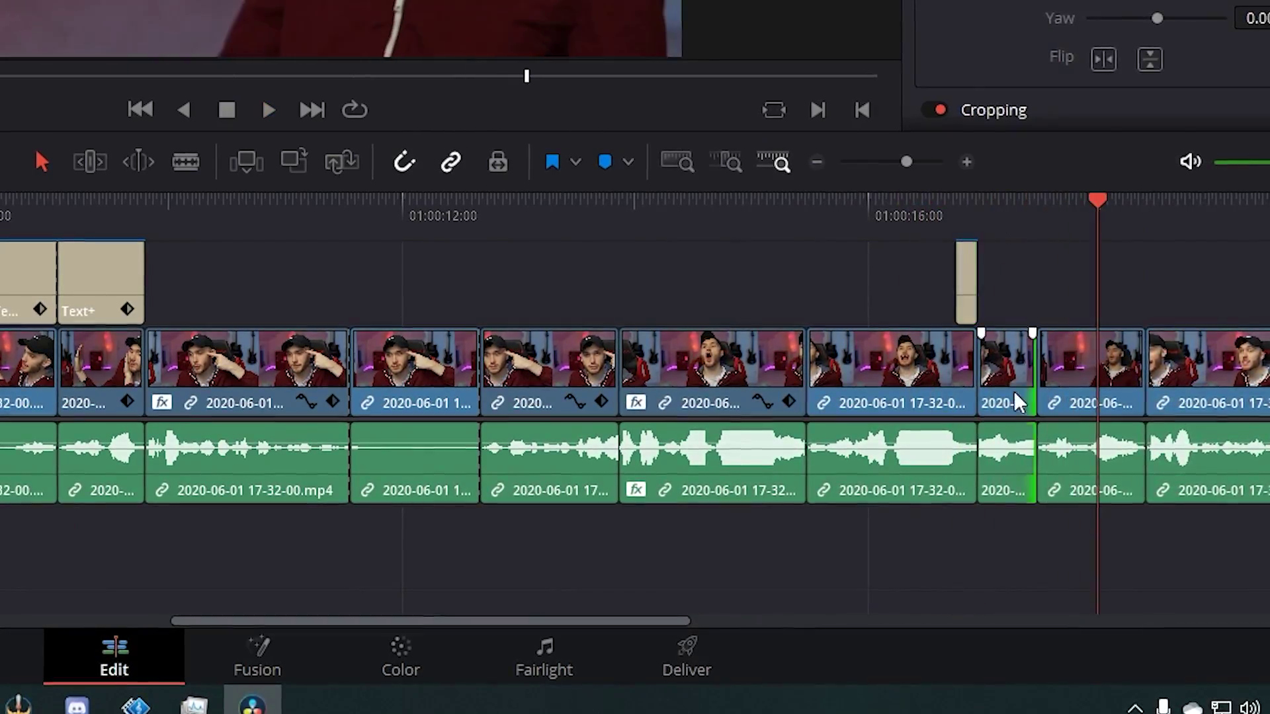
click(1043, 422)
key(space)
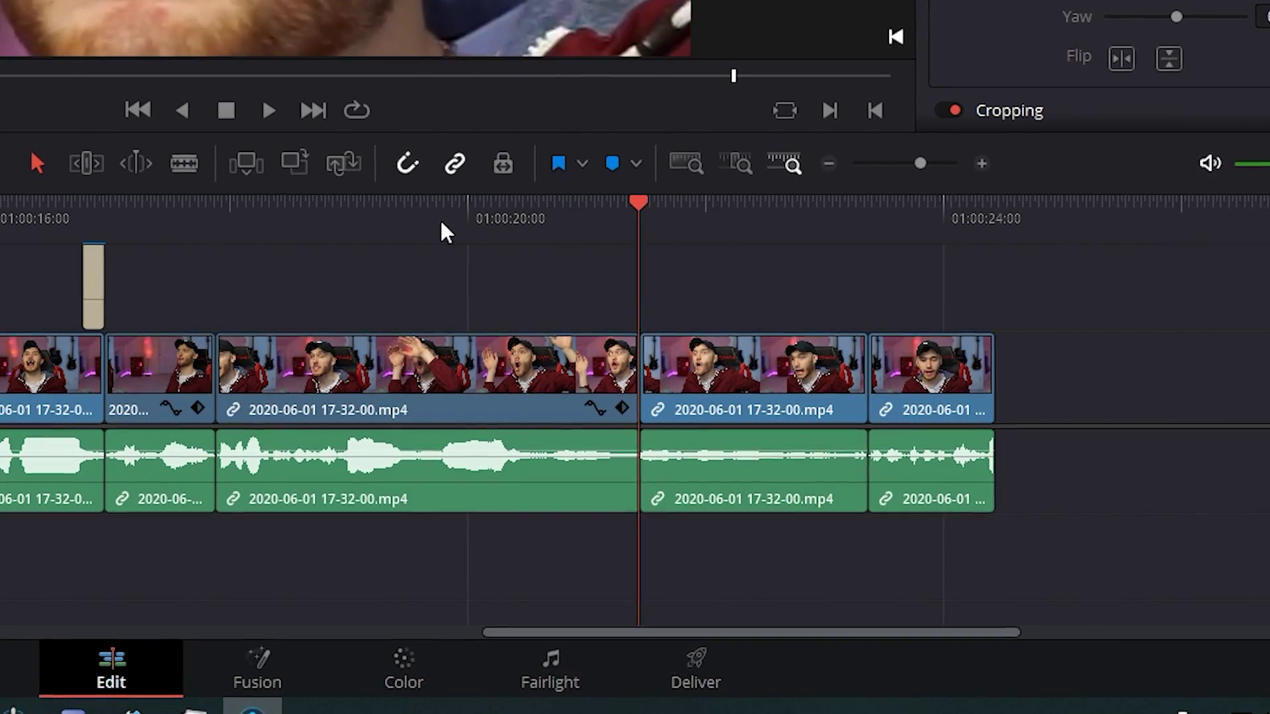
Split the recording clip that spans 01:00:20:00 at about 01:00:19:00
click(340, 212)
key(ctrl+b)
right_click(382, 397)
key(Escape)
key(b)
key(a)
Examine the Clip Attributes of the clip after the split, then look through the audio transitions and OpenFX filters
right_click(562, 394)
click(844, 455)
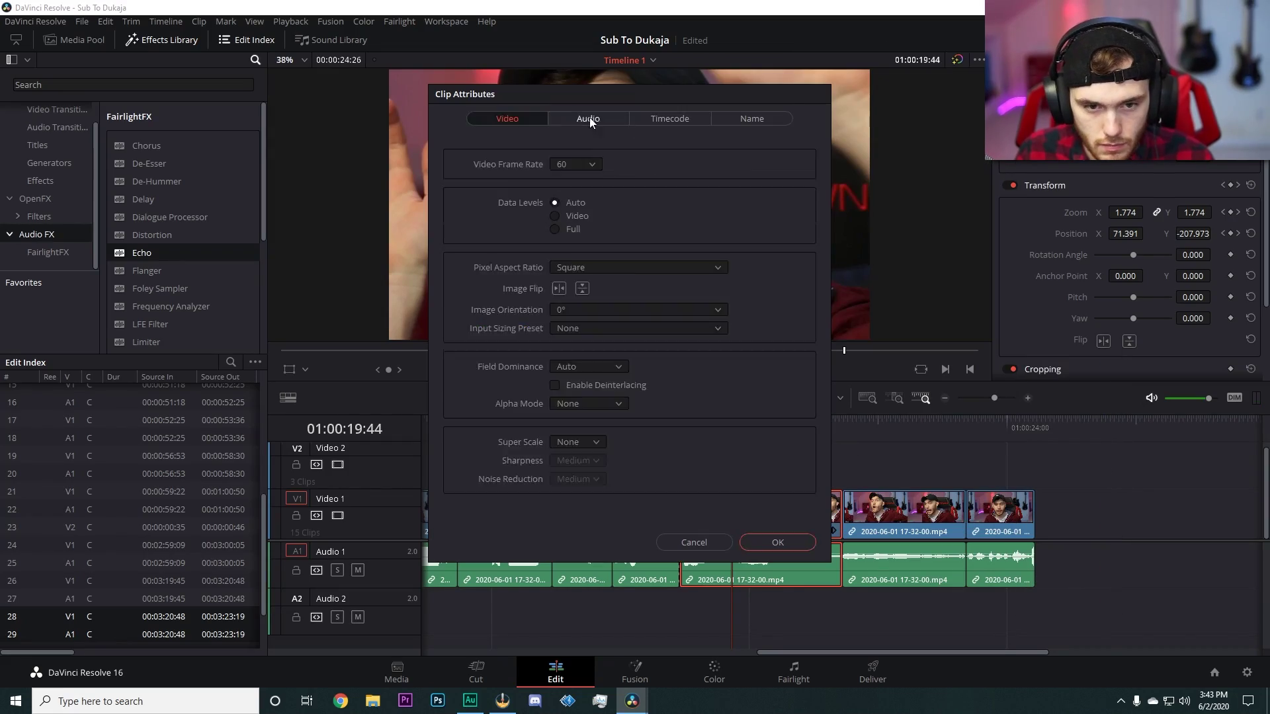
key(Escape)
right_click(790, 529)
click(58, 127)
scroll(28, 241, up, 1)
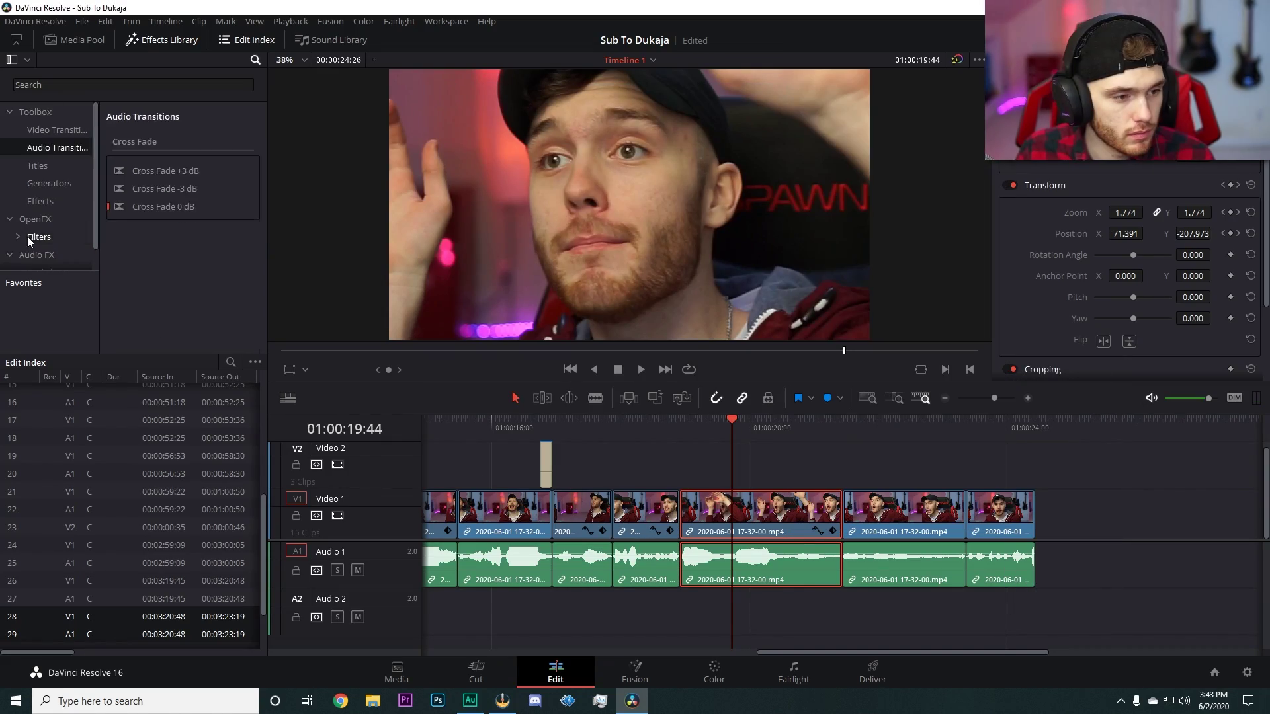
click(247, 84)
click(978, 59)
click(330, 21)
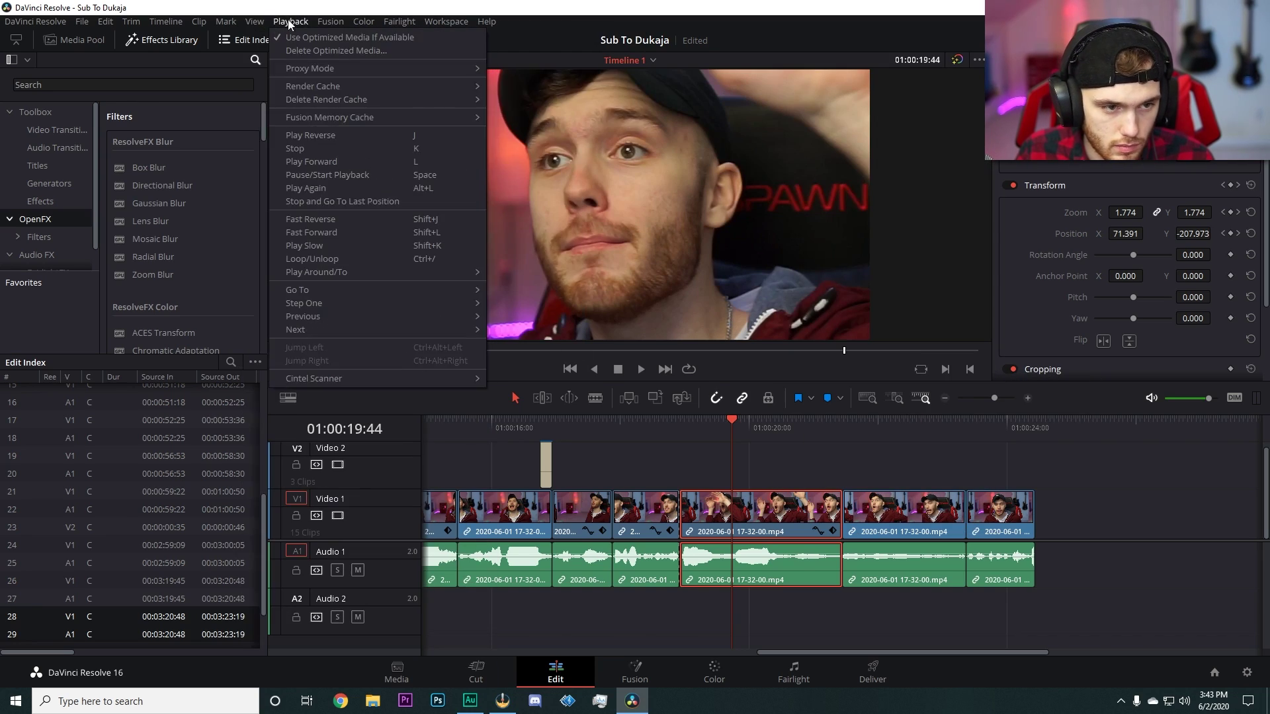
Preview the split-off clip with the Play Slow command and look for editing options that apply to it
click(733, 450)
click(290, 21)
click(310, 244)
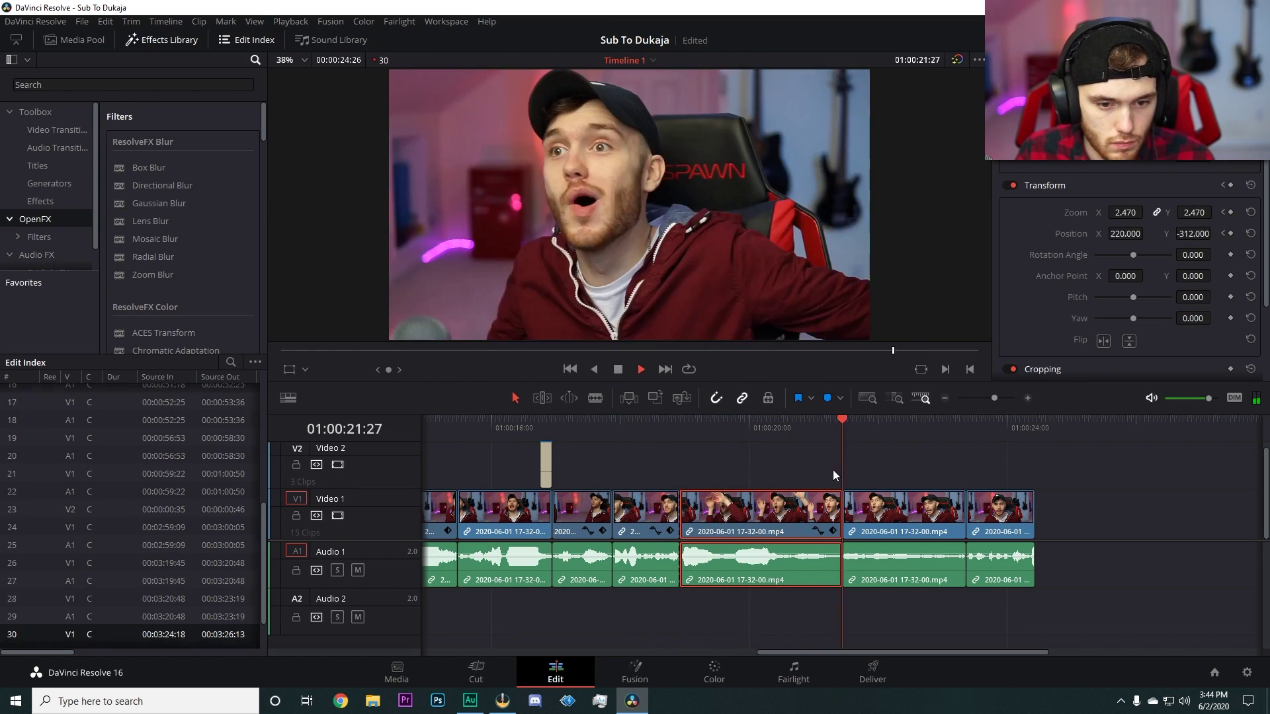
right_click(787, 513)
click(105, 21)
mouse_move(131, 23)
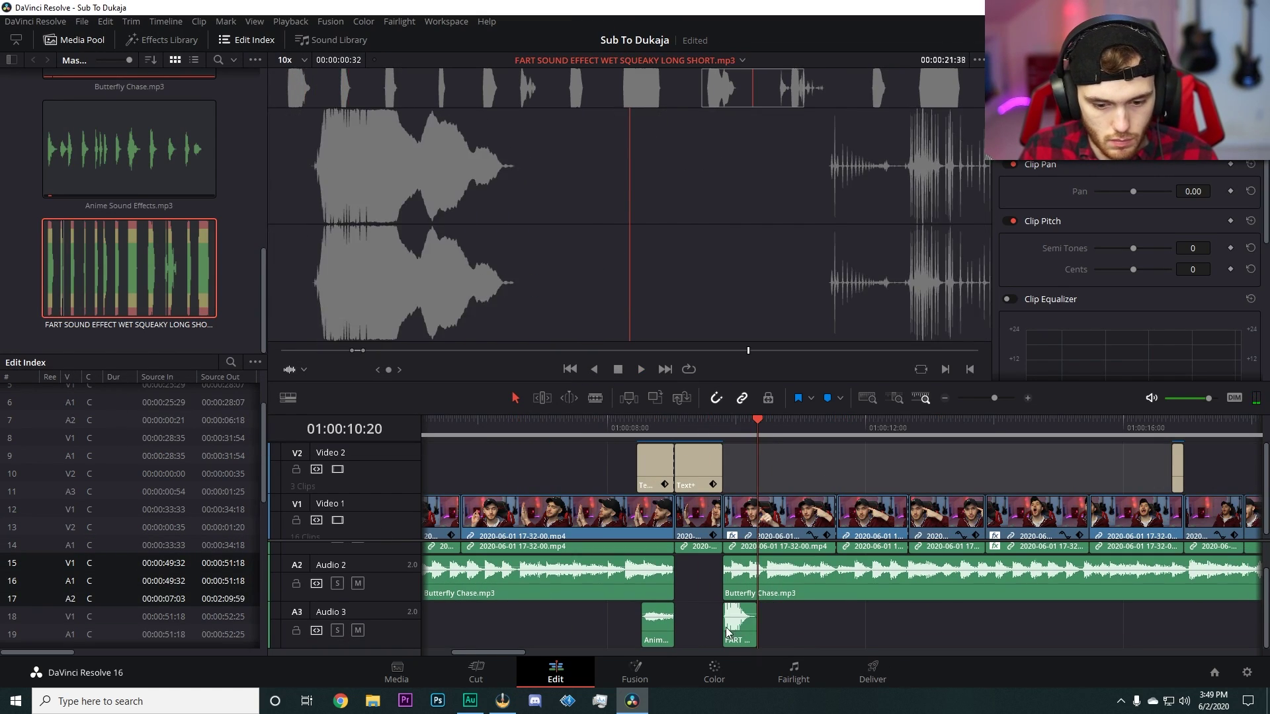
Check the audio track levels on the Fairlight page and return to the Edit page
click(794, 674)
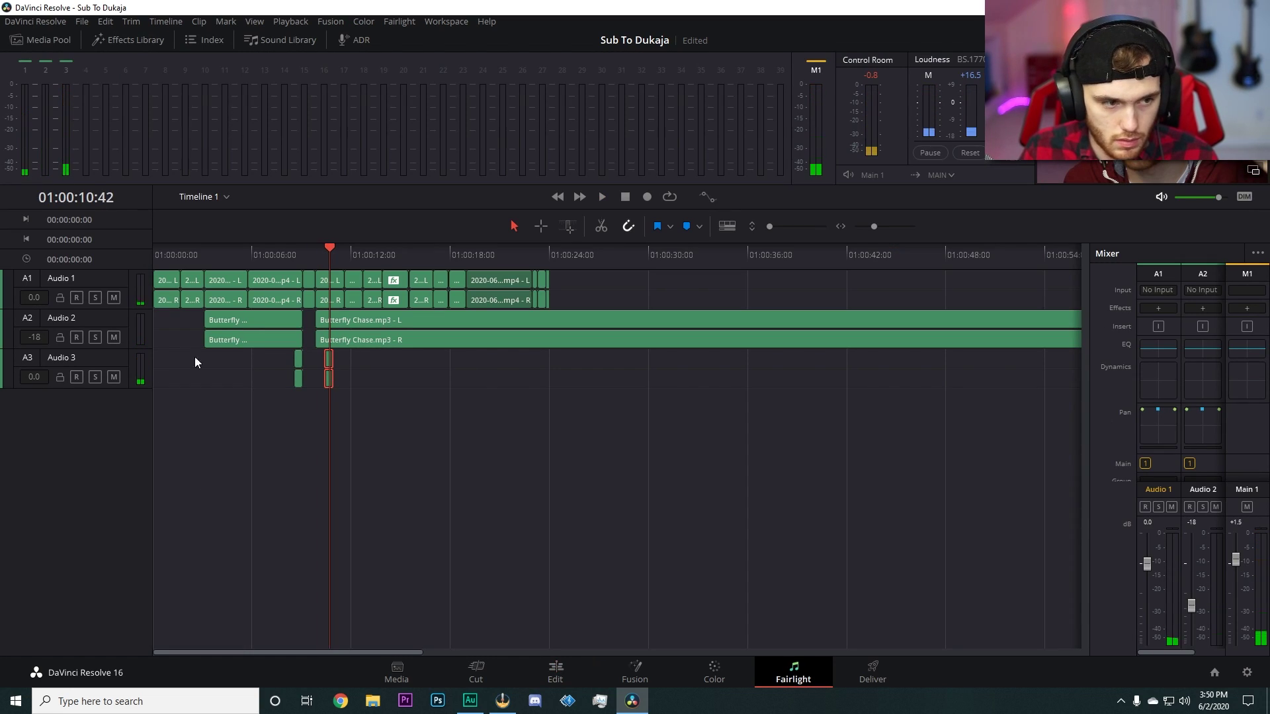
click(562, 670)
click(555, 672)
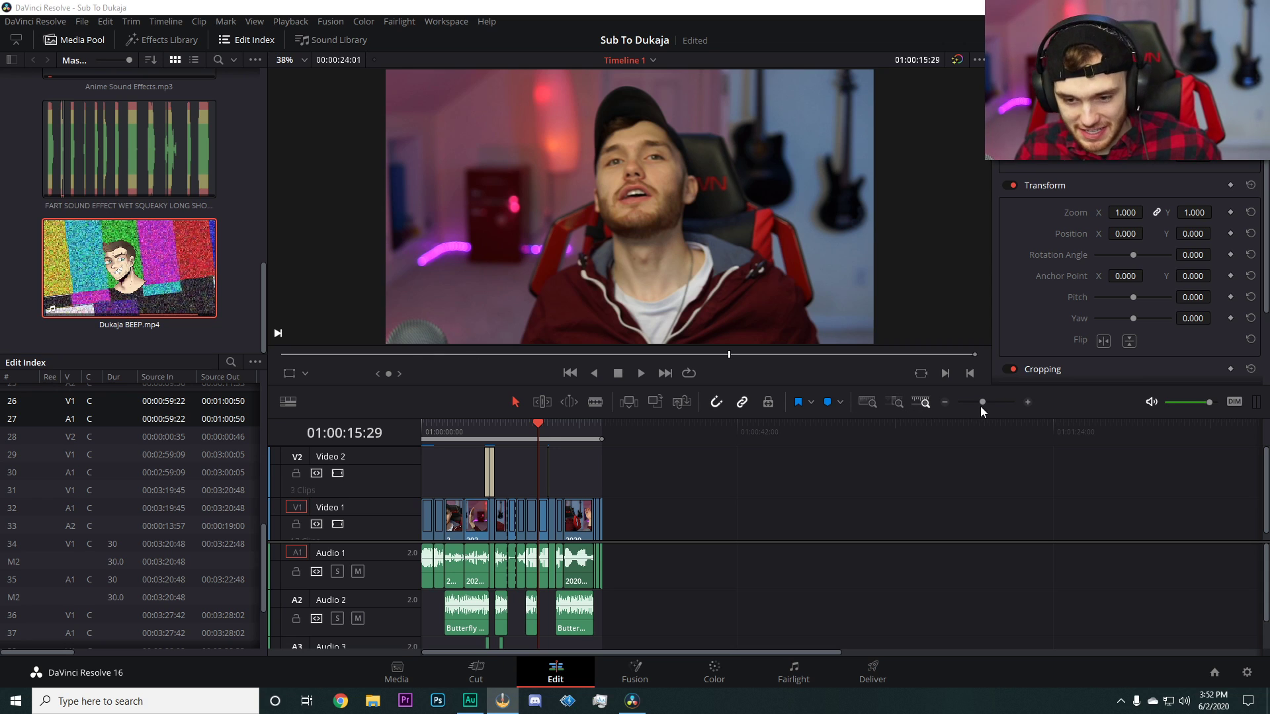
Try ripple-deleting the short Butterfly Chase segment starting at 01:00:18:56 on Audio 2, then undo the deletion
drag(994, 399, 986, 404)
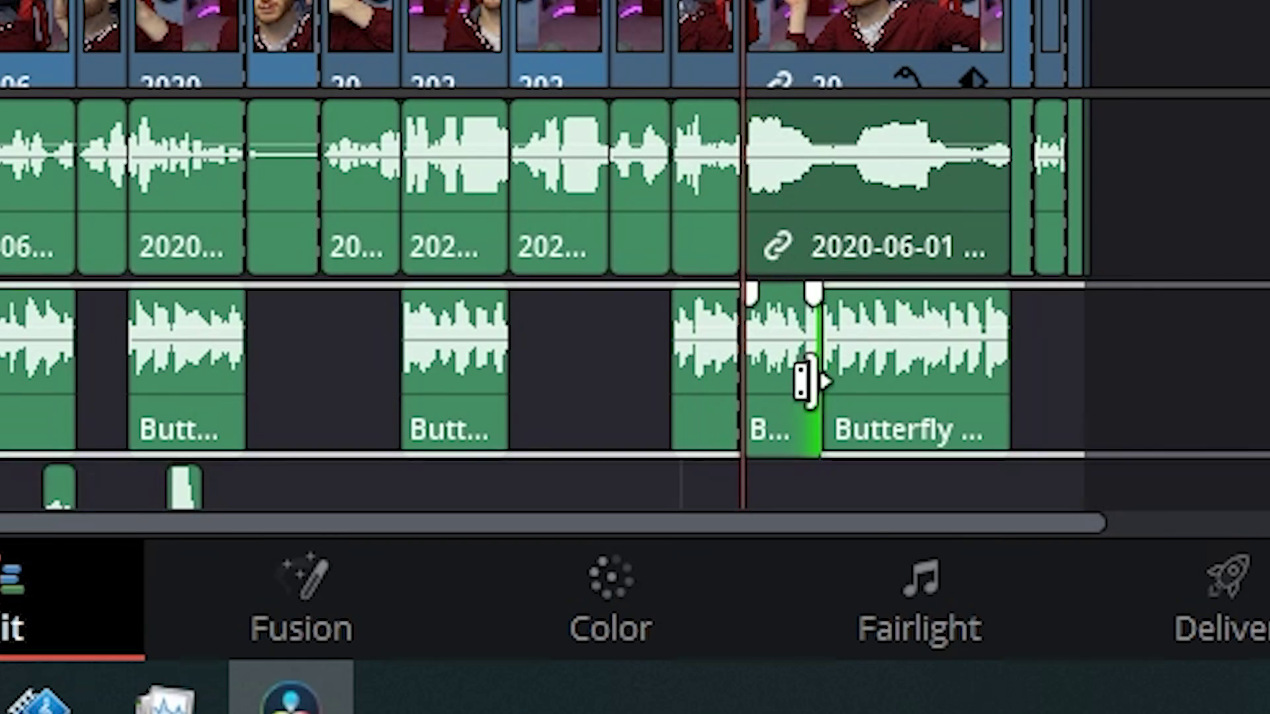
click(797, 390)
key(Delete)
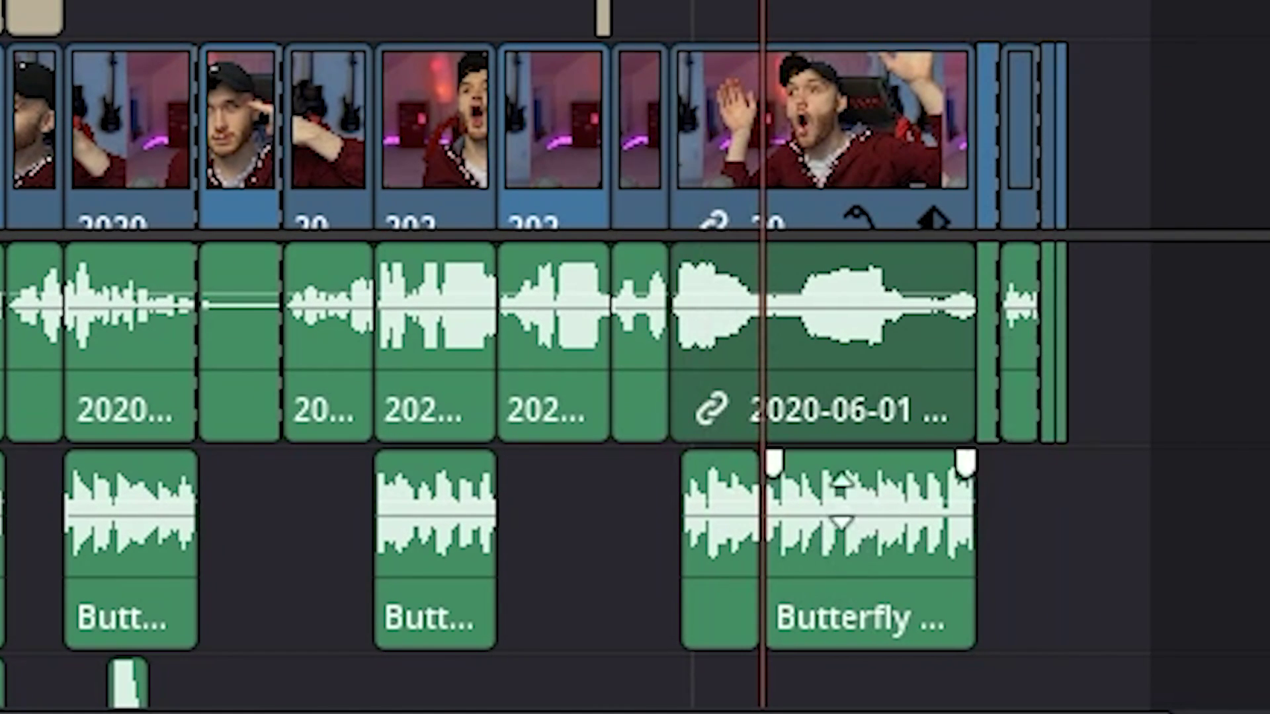
key(ctrl+z)
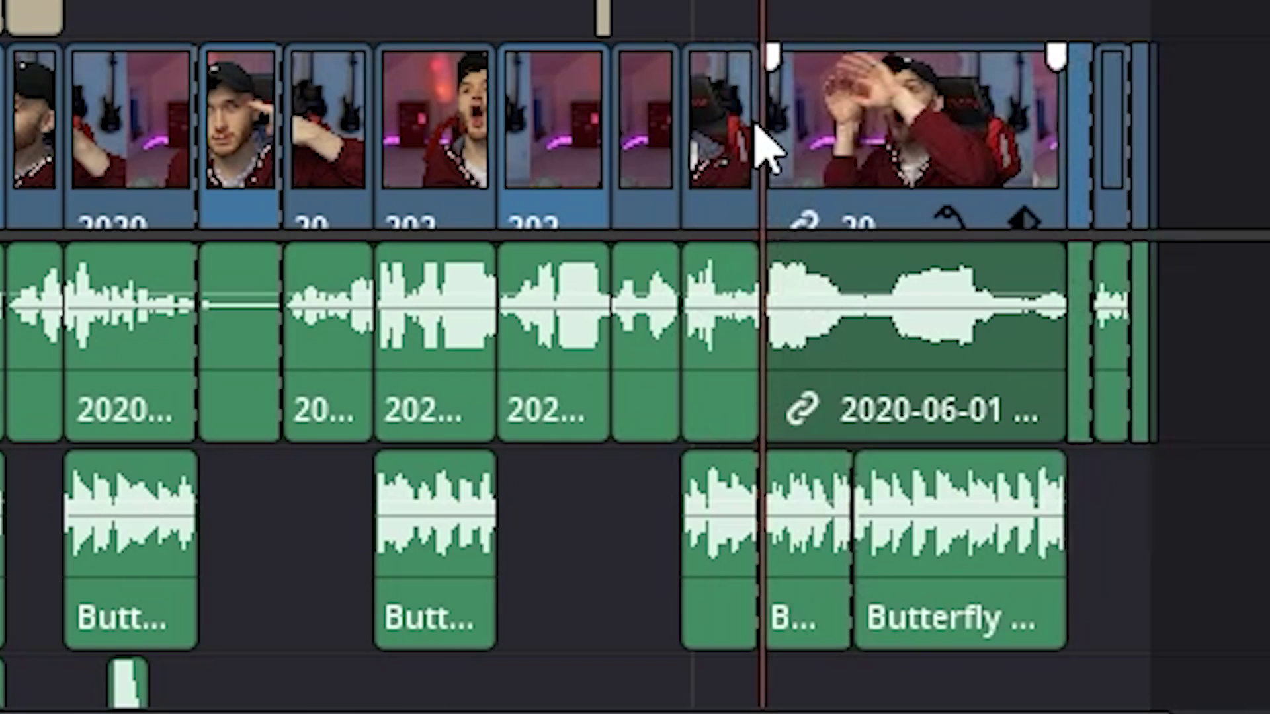
Try moving the short Butterfly Chase segment past the end of the edit and deleting it there, then return to the timeline's start
drag(756, 628, 864, 627)
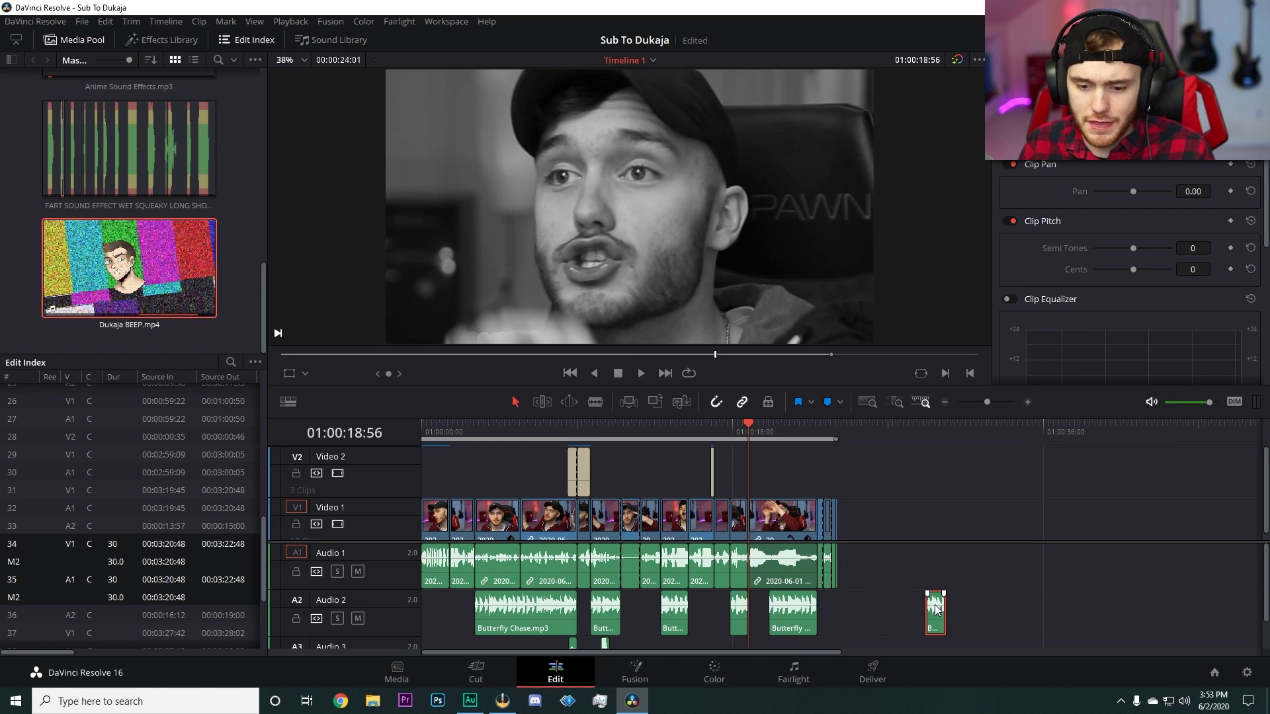
key(Delete)
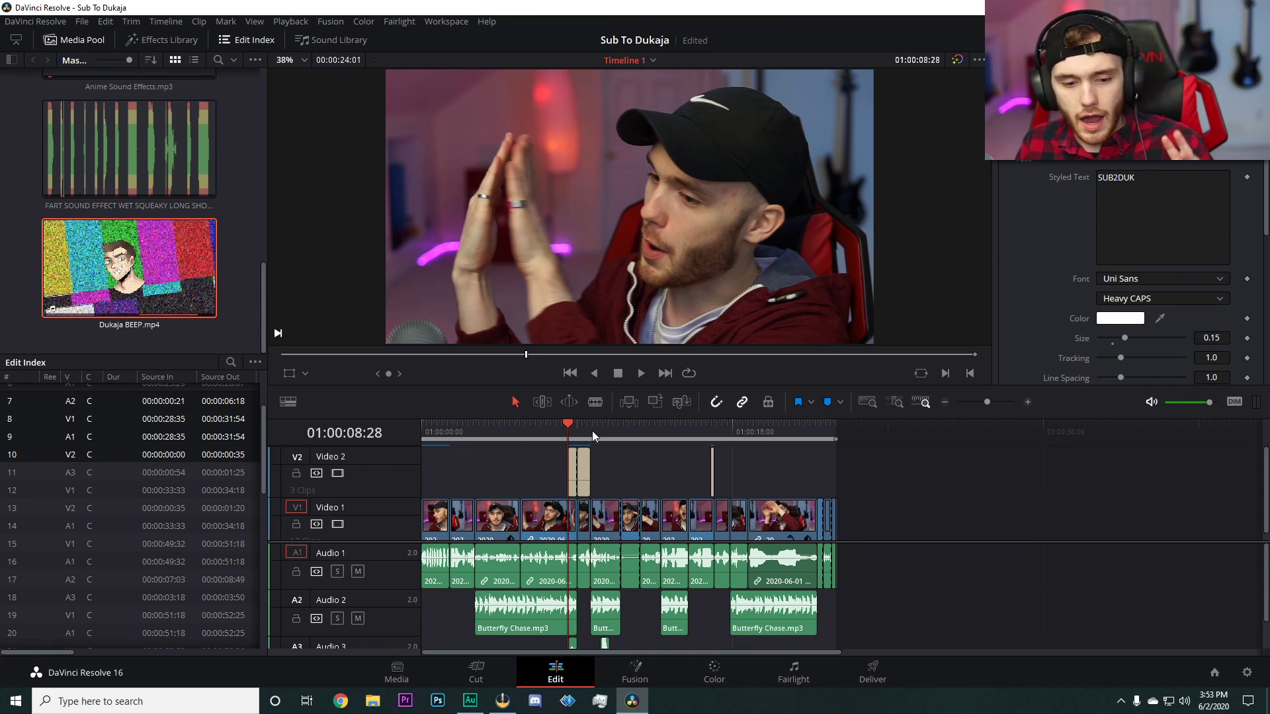
key(Home)
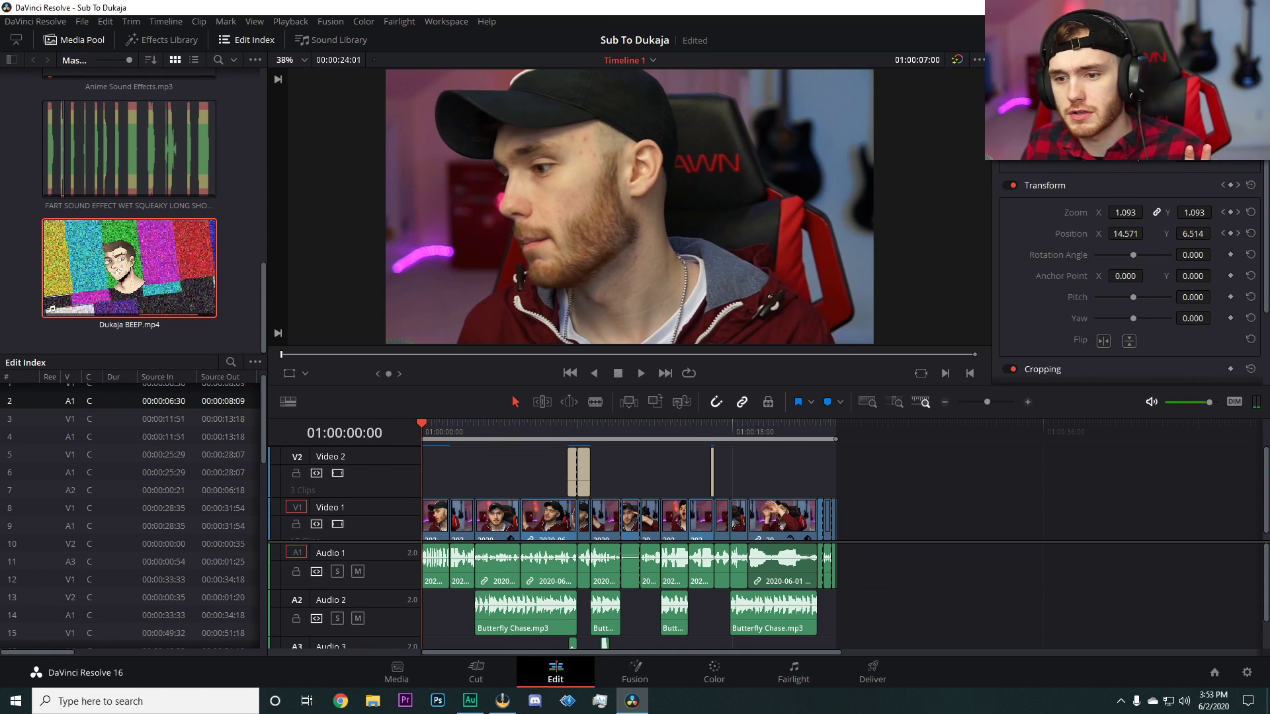